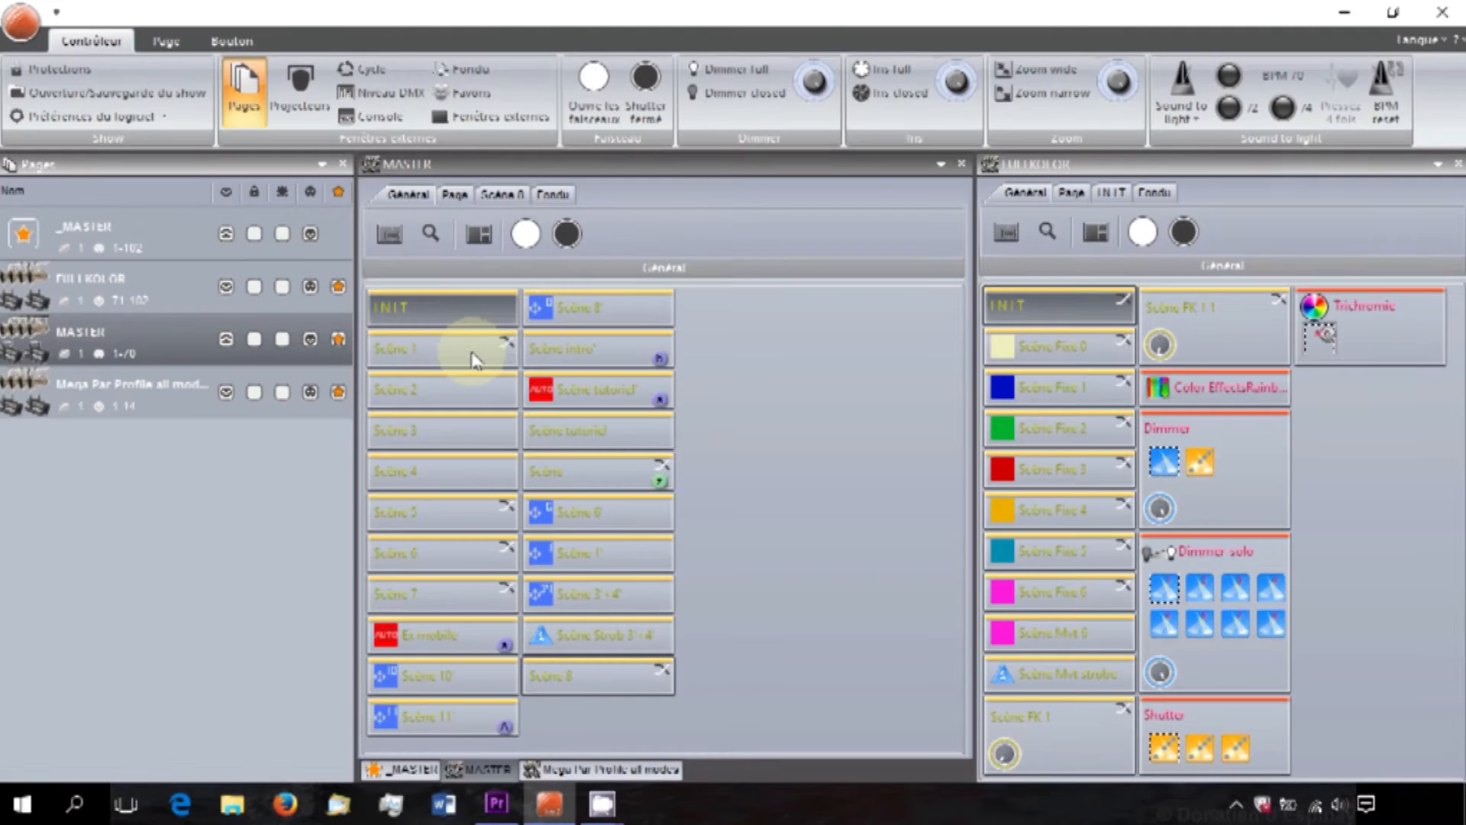
# Step: Close the Sound to light function
pyautogui.click(1202, 116)
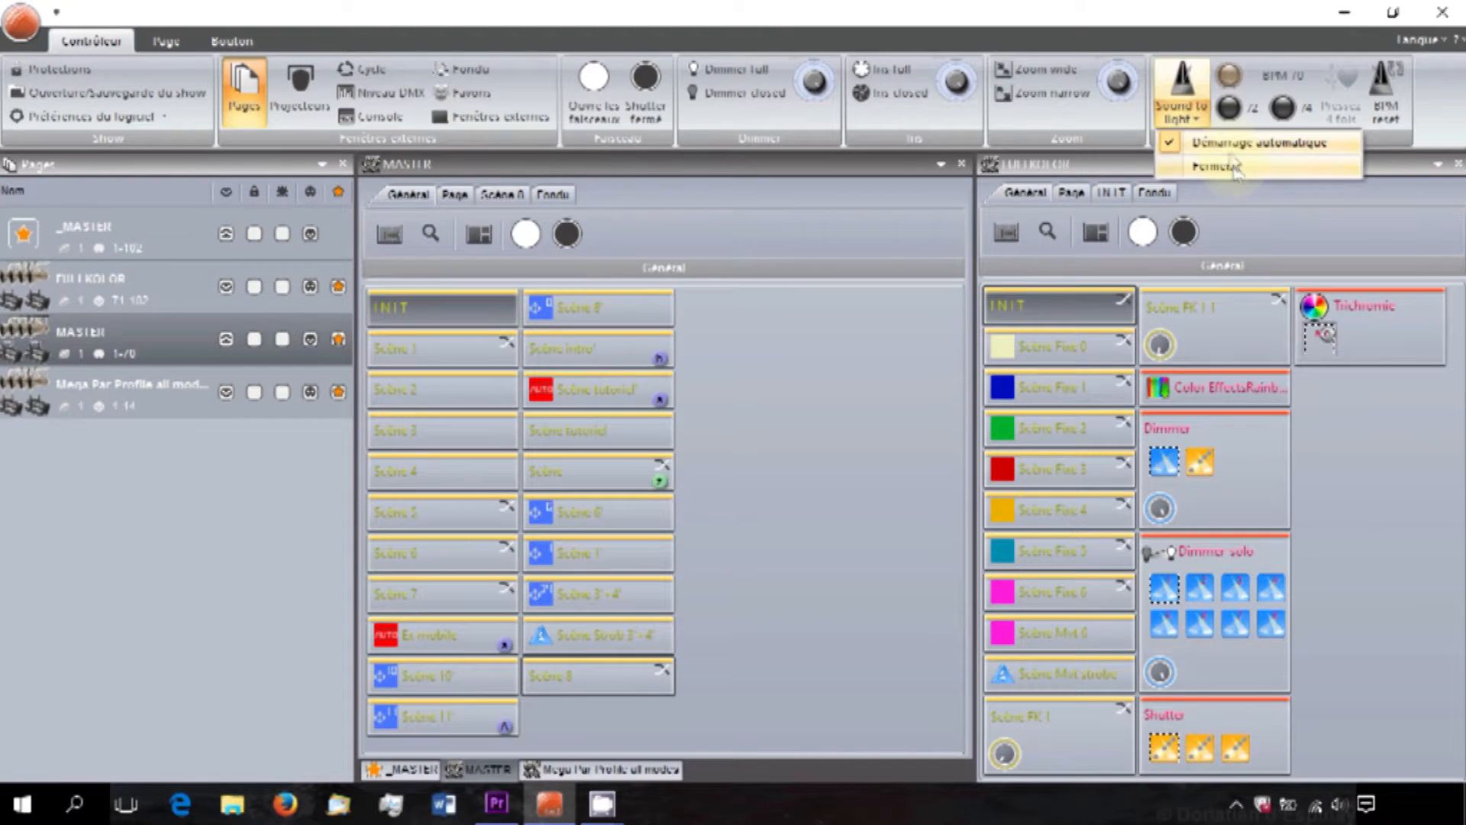
pyautogui.click(1236, 164)
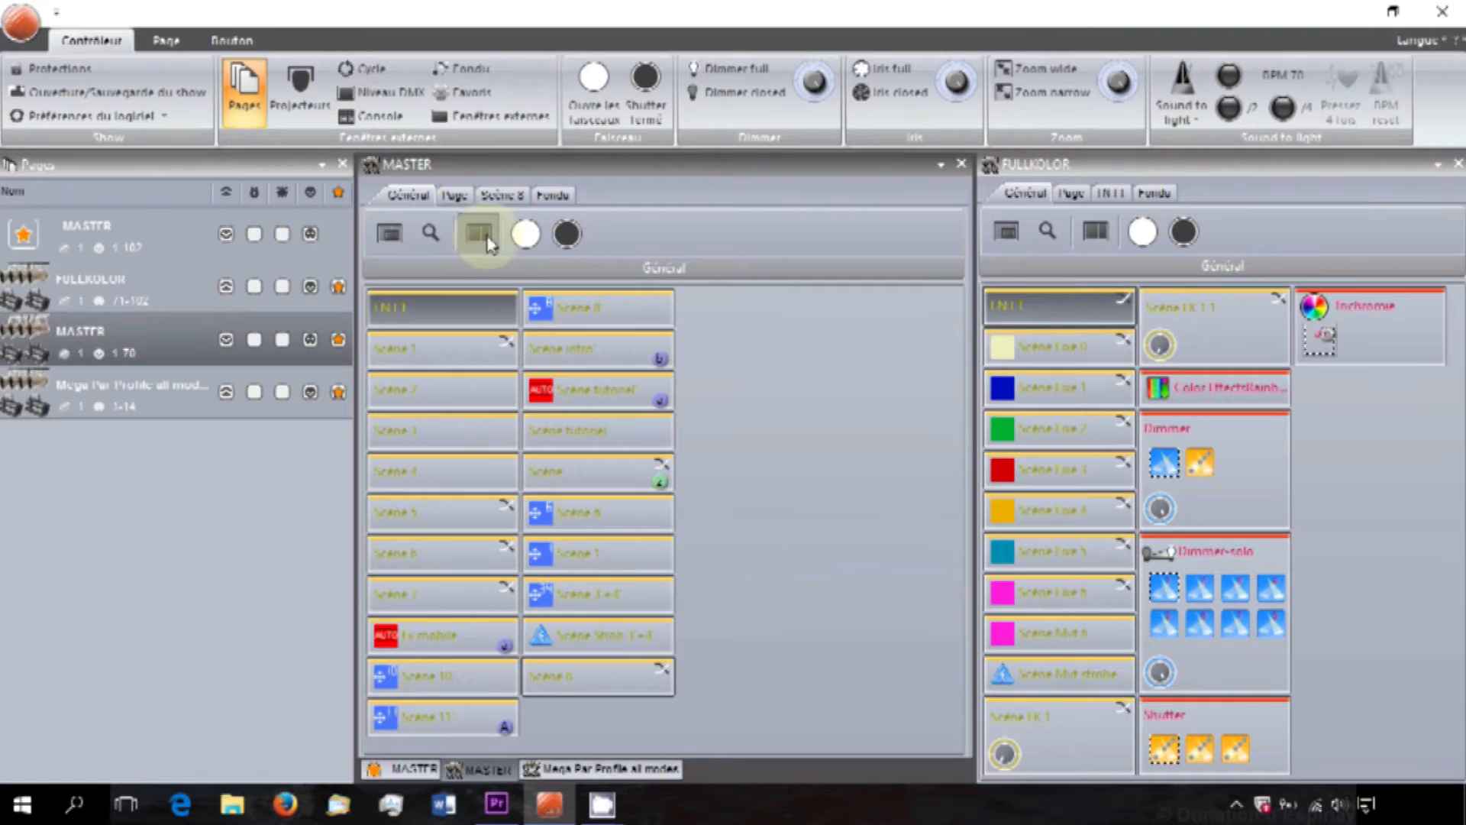
# Step: Show the MASTER page's Scènes fixes display and reorder its first buttons as Scène 1, Scène 2, Scène 3
pyautogui.click(454, 194)
pyautogui.click(493, 251)
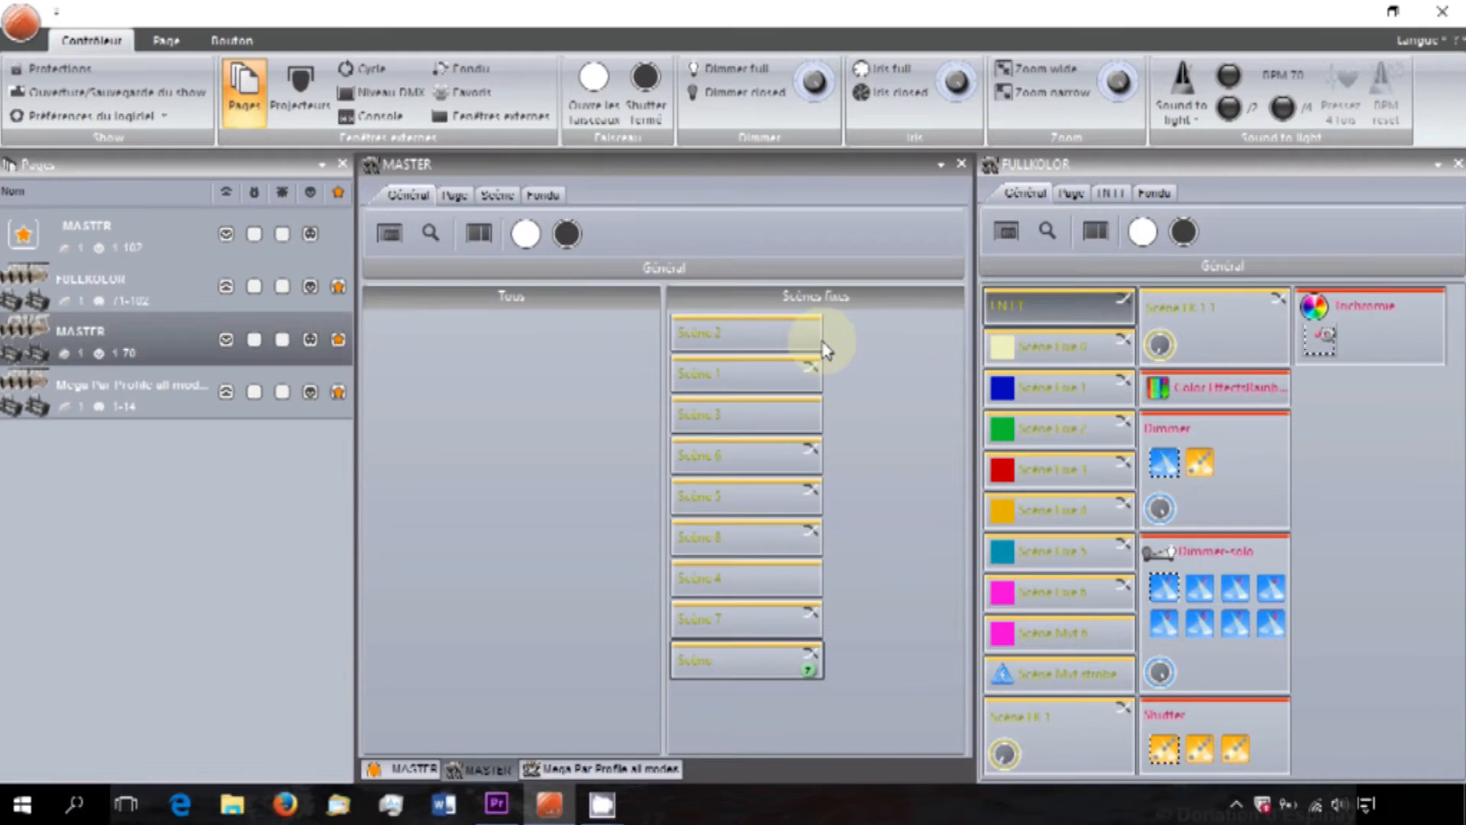
pyautogui.moveTo(789, 332); pyautogui.dragTo(799, 388)
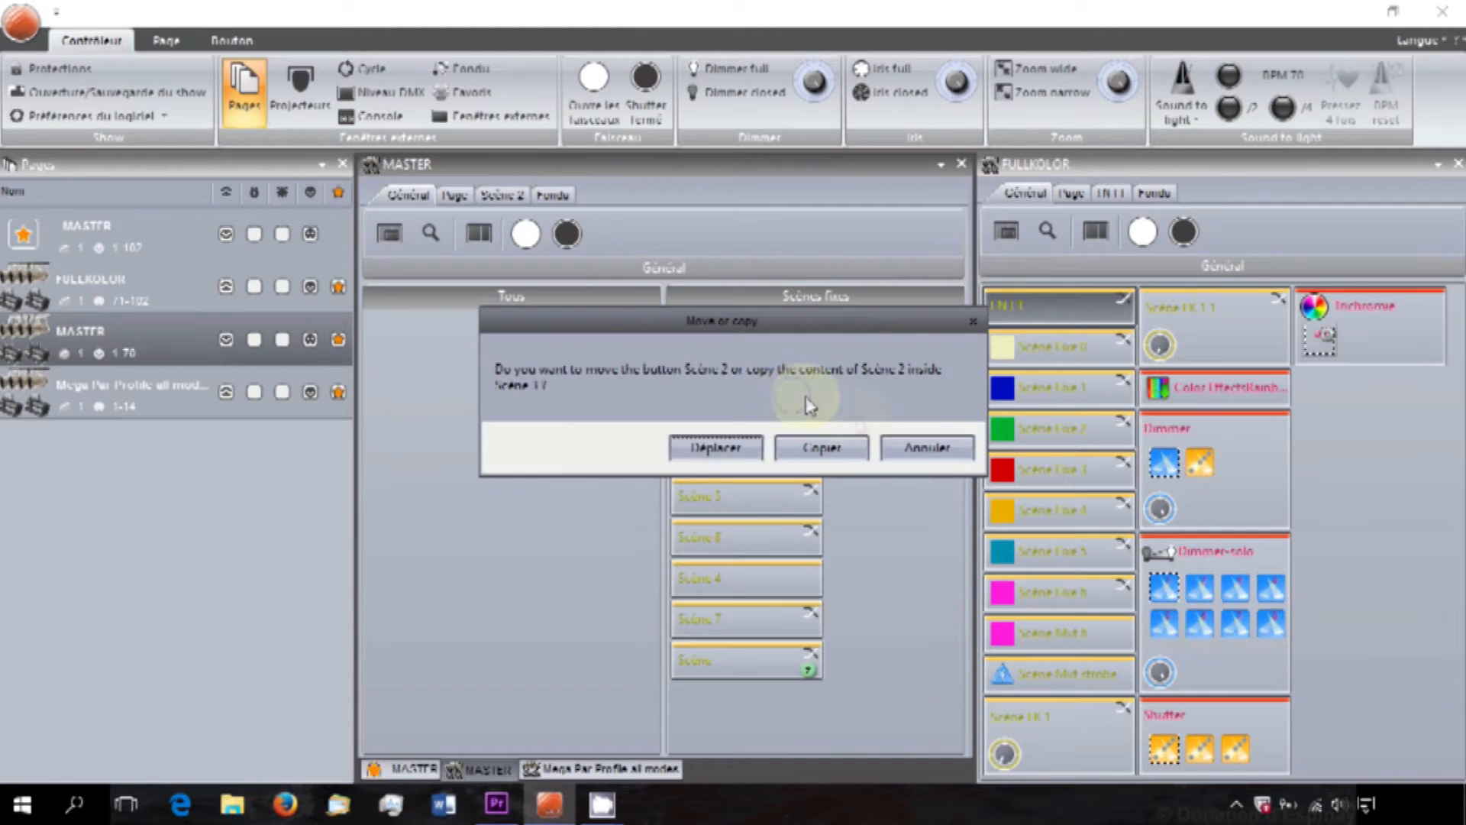
pyautogui.click(714, 449)
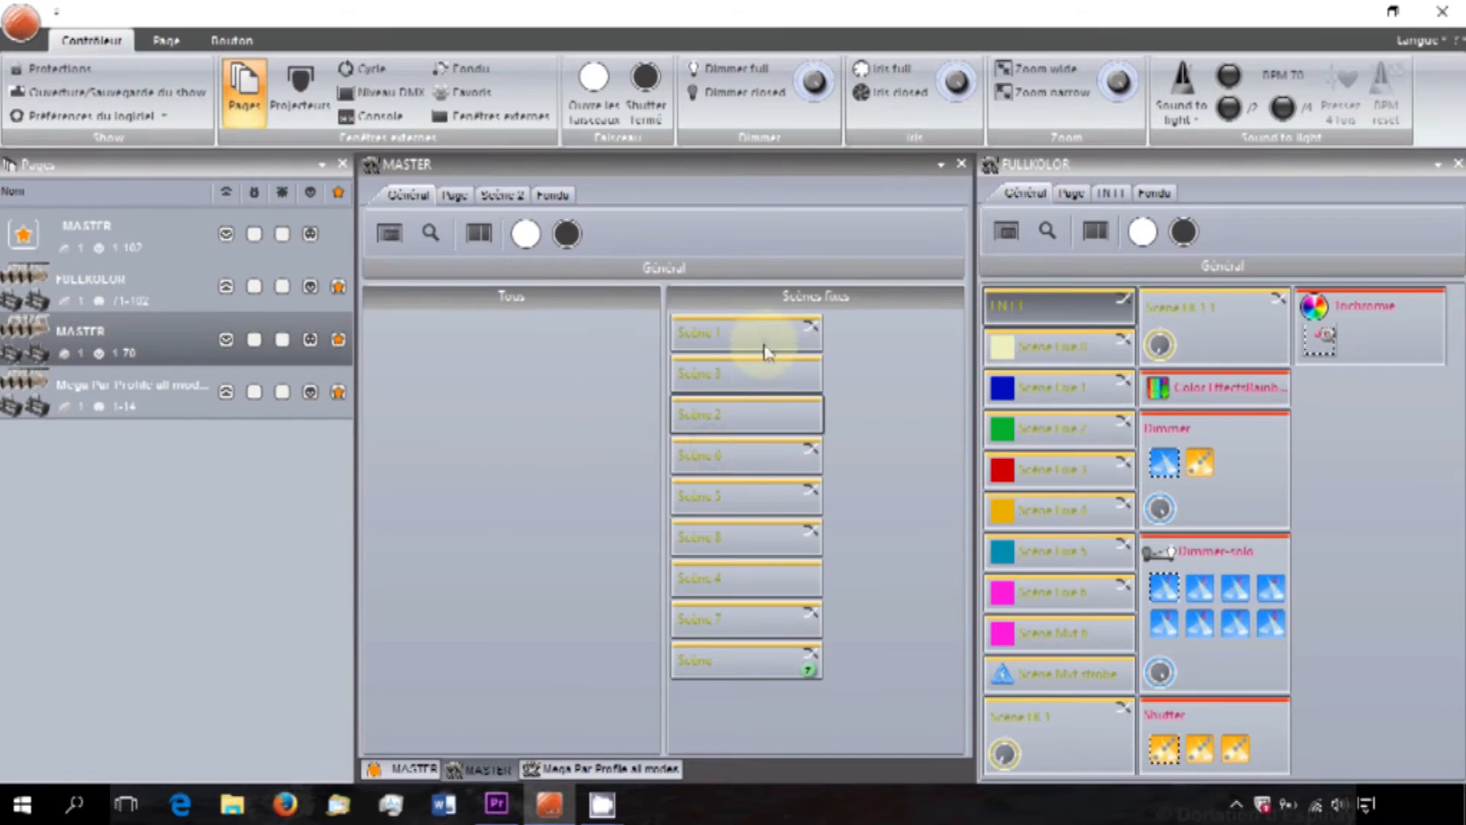
pyautogui.moveTo(771, 378); pyautogui.dragTo(769, 377)
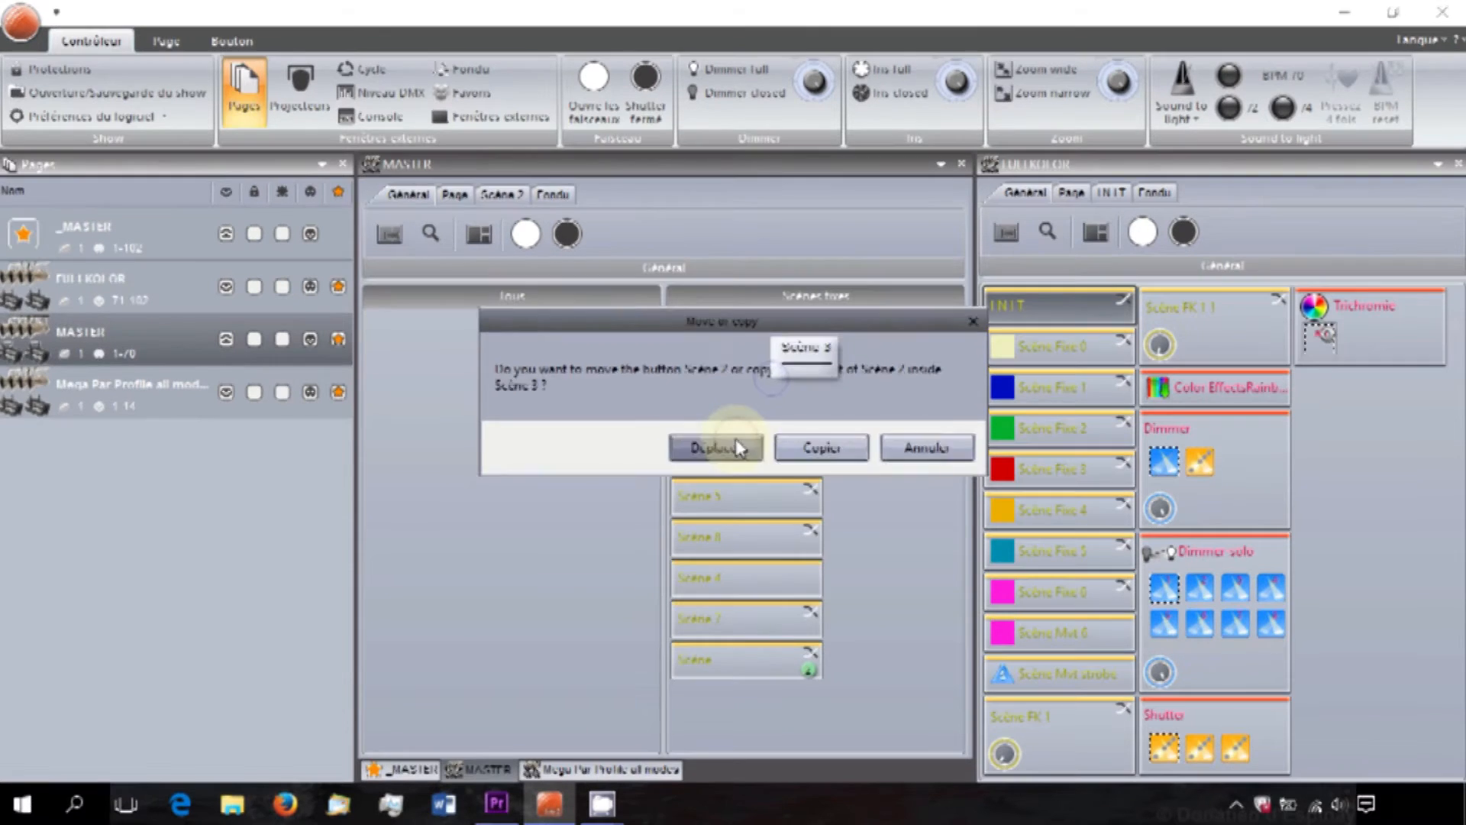
pyautogui.click(718, 443)
pyautogui.moveTo(784, 430); pyautogui.dragTo(779, 345)
pyautogui.click(752, 454)
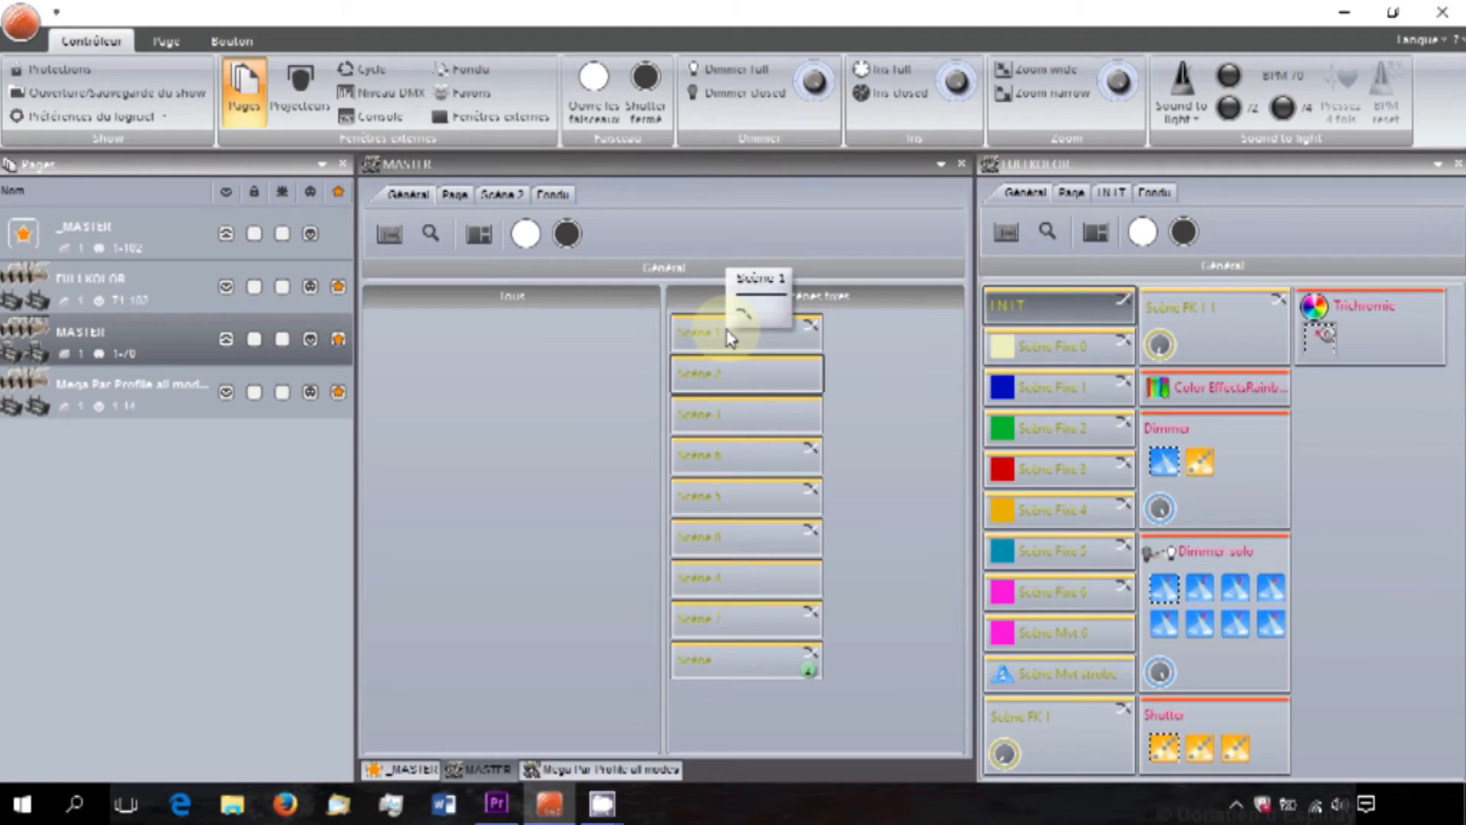
# Step: Rename the Scène 1 button in the Scènes fixes zone as Fixe 1
pyautogui.rightClick(729, 338)
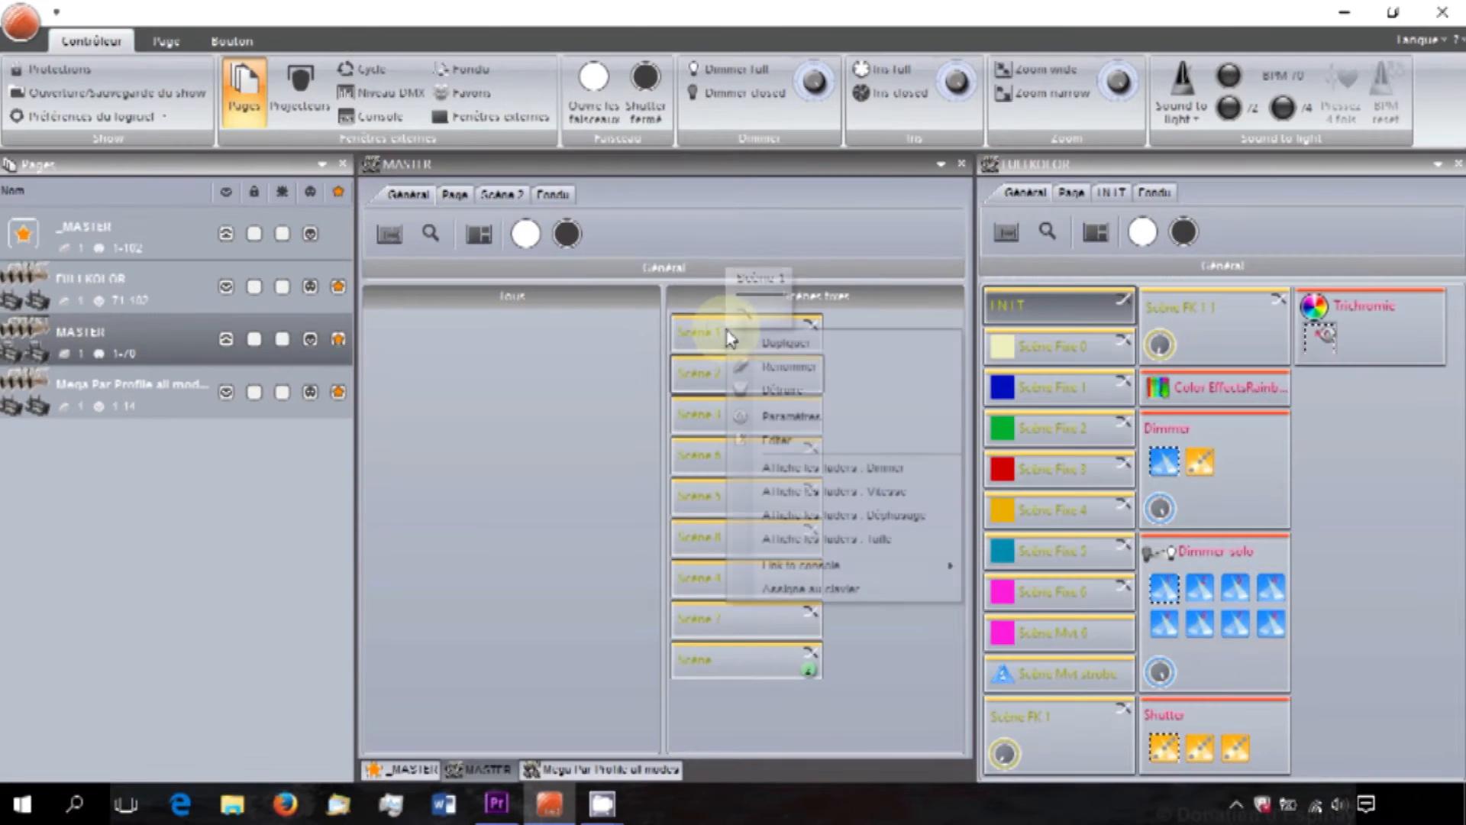
pyautogui.click(799, 380)
pyautogui.moveTo(648, 408); pyautogui.dragTo(618, 409)
pyautogui.write('Ciel')
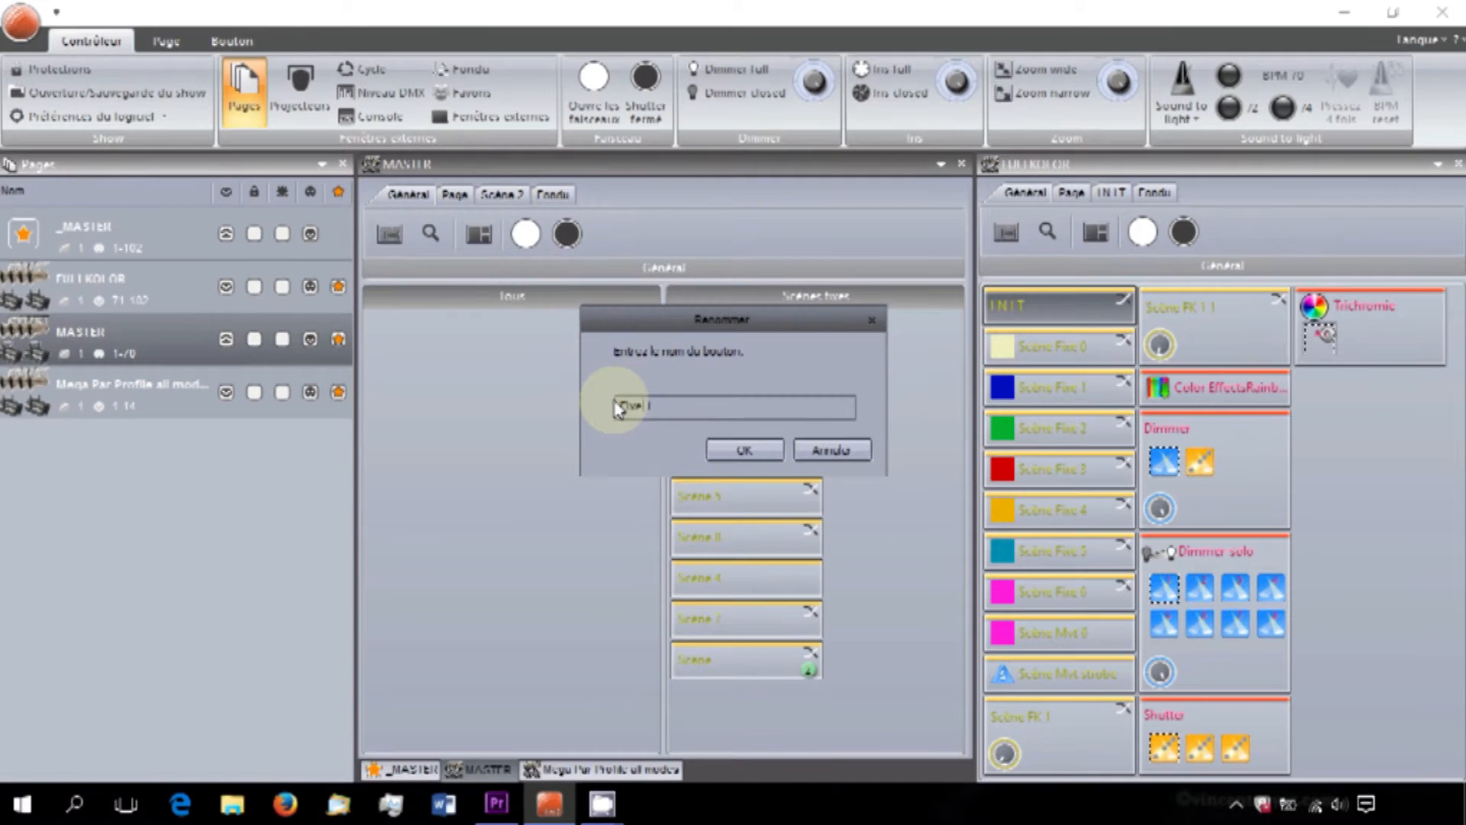
pyautogui.press('Return')
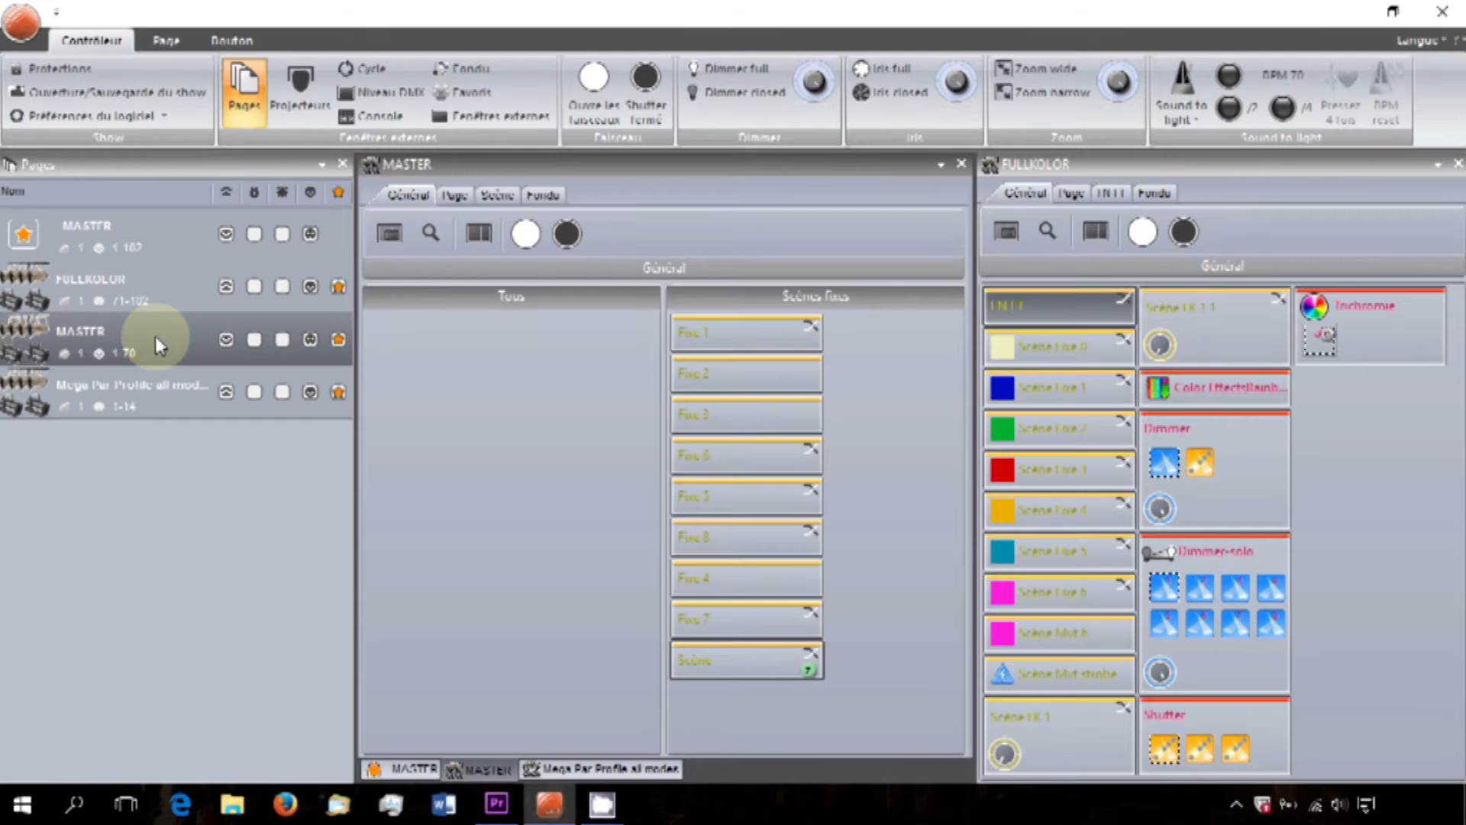
# Step: In the MASTER page's settings, add a compression named Fixe and set its type to Icône
pyautogui.rightClick(156, 343)
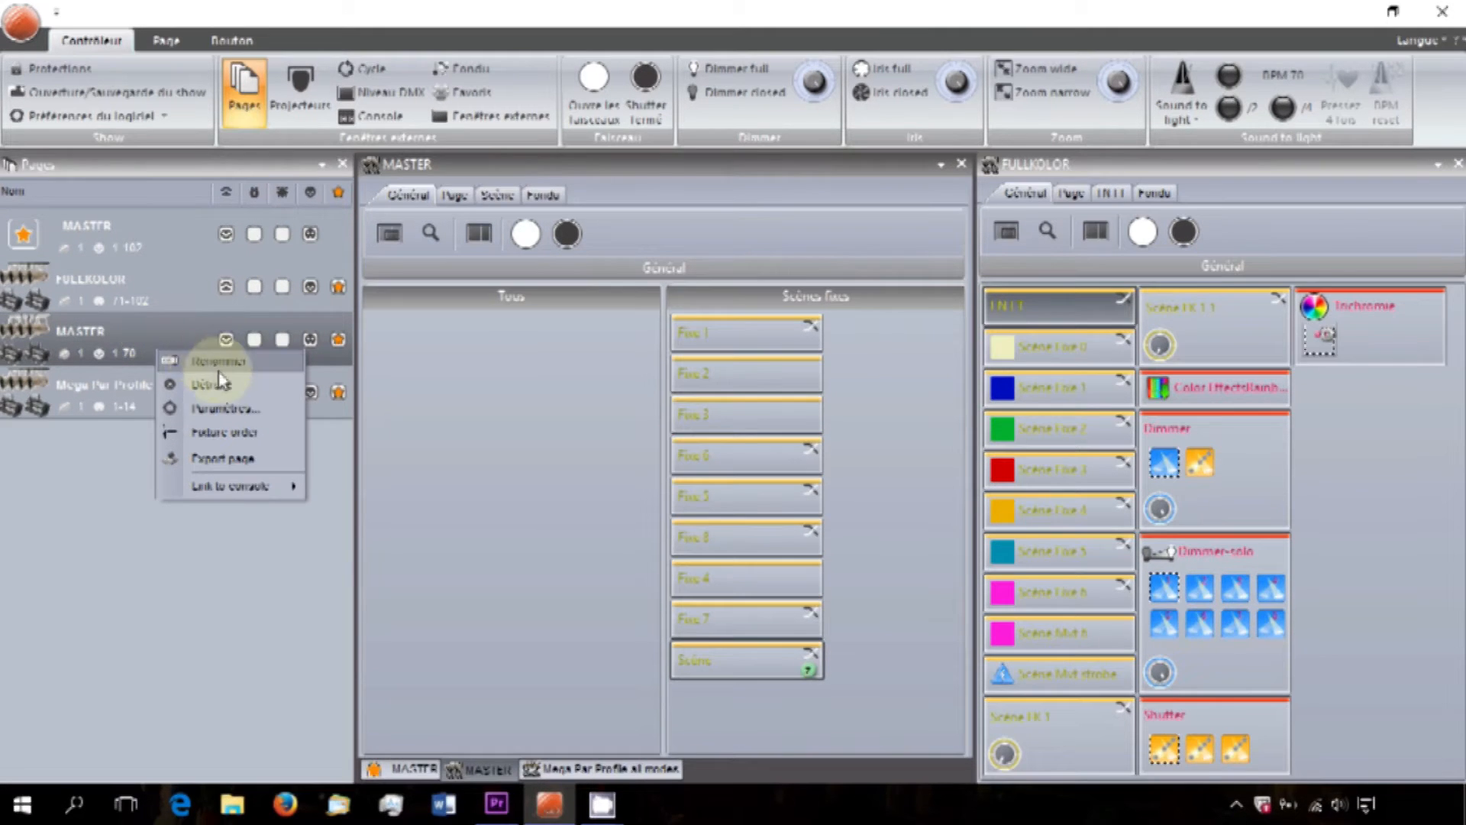
pyautogui.click(233, 409)
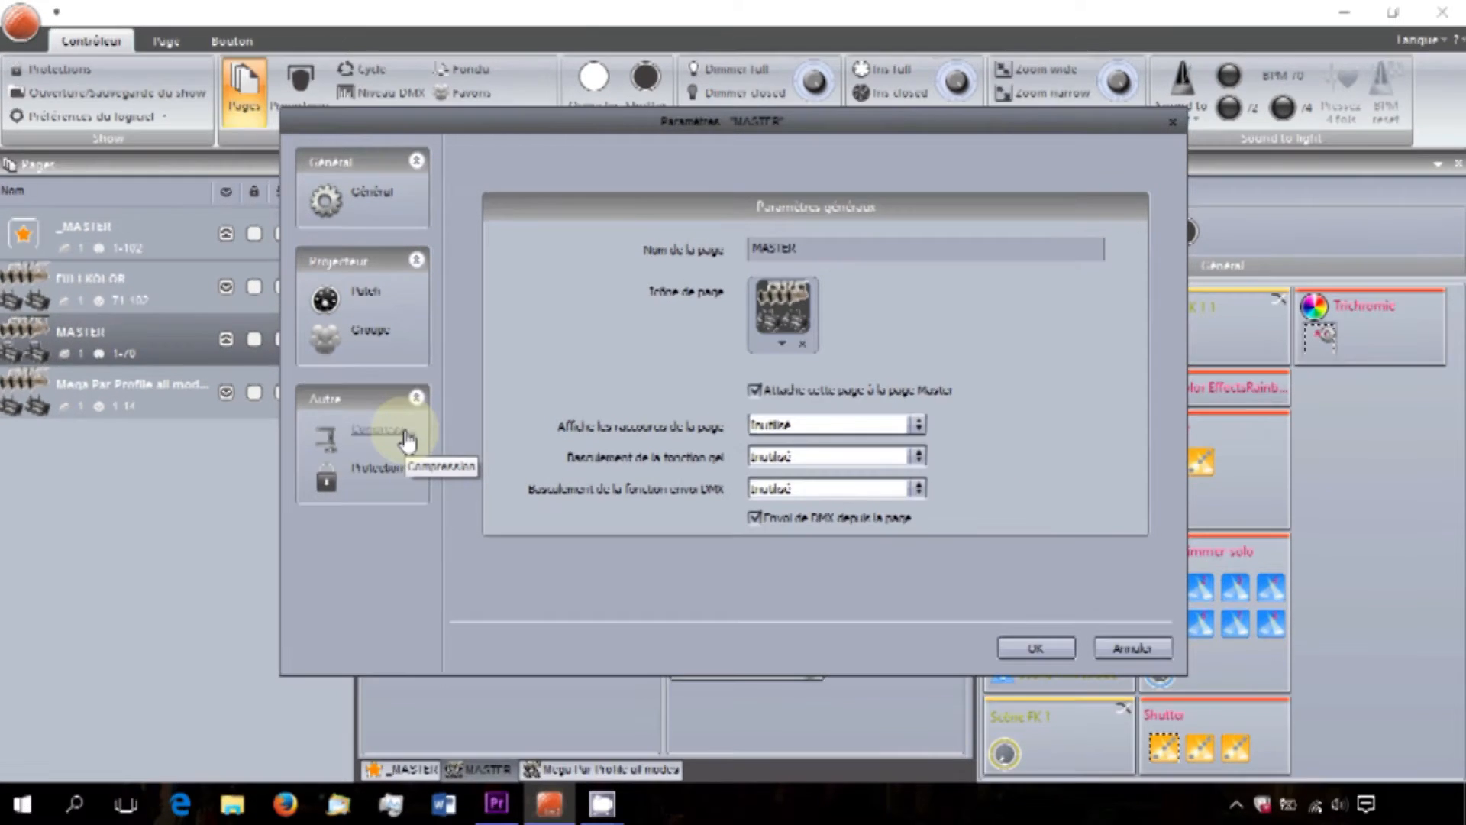
pyautogui.click(405, 439)
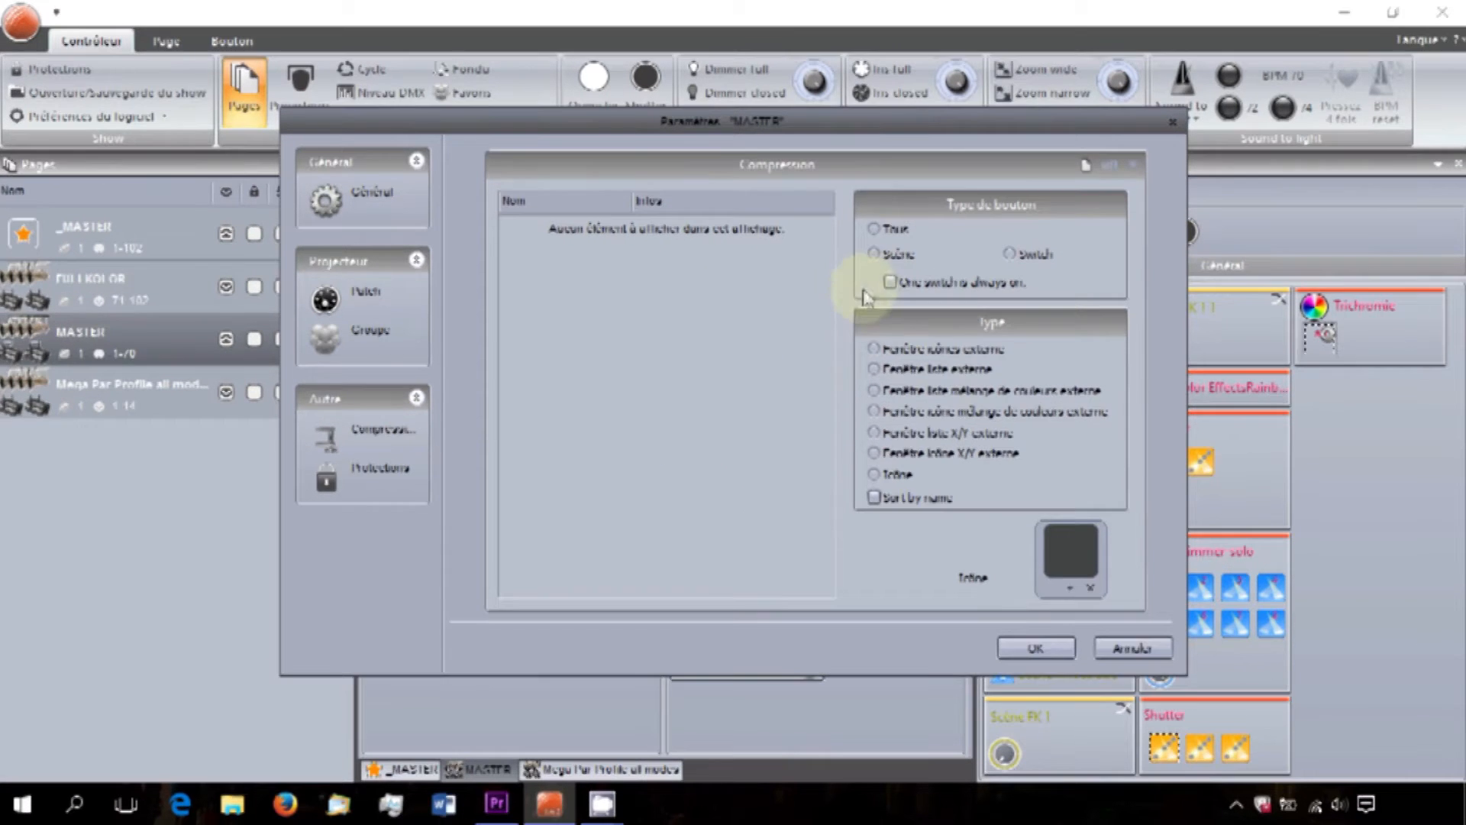
pyautogui.click(1085, 165)
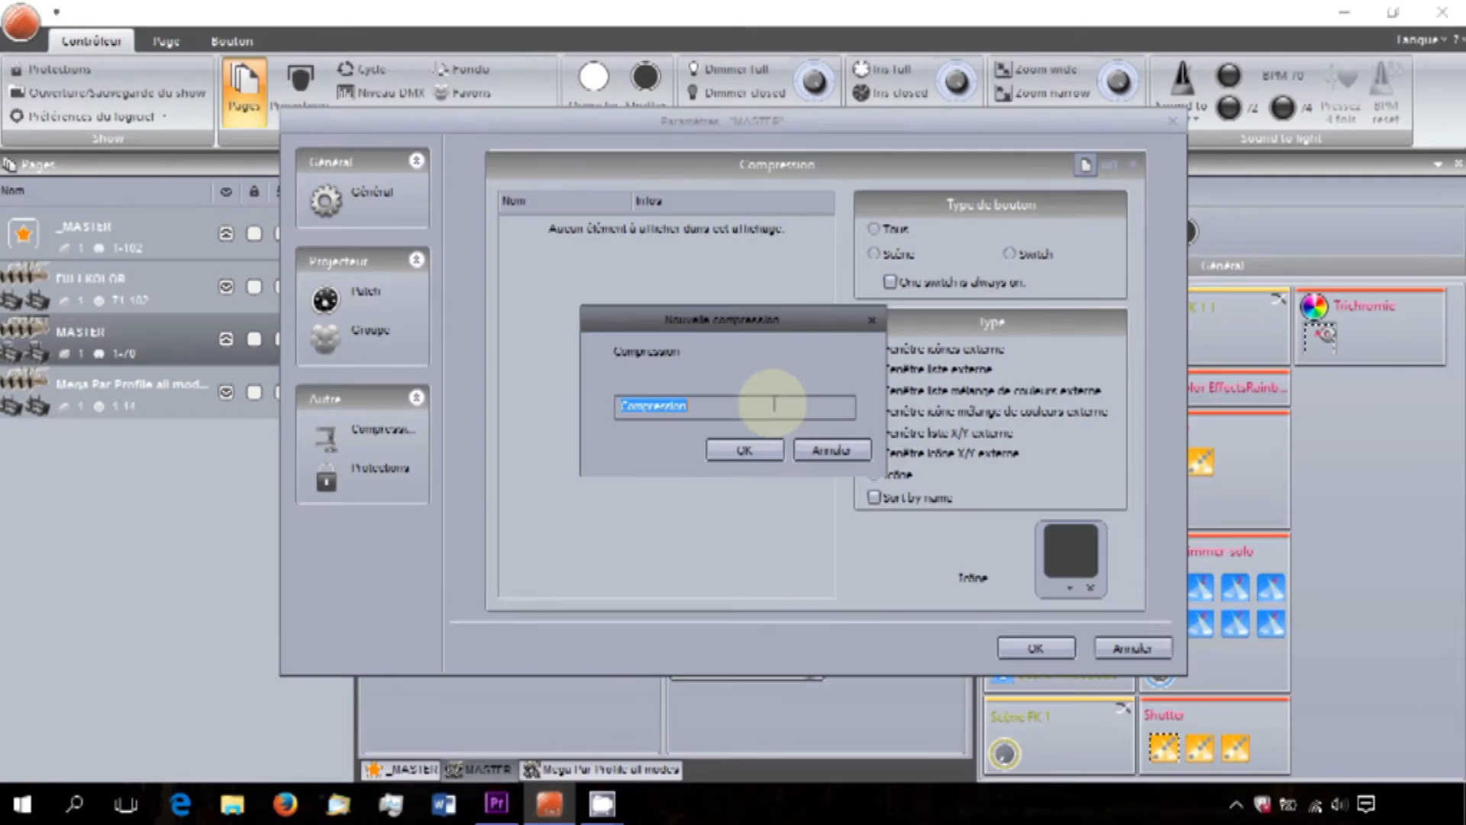
pyautogui.write('Fixe')
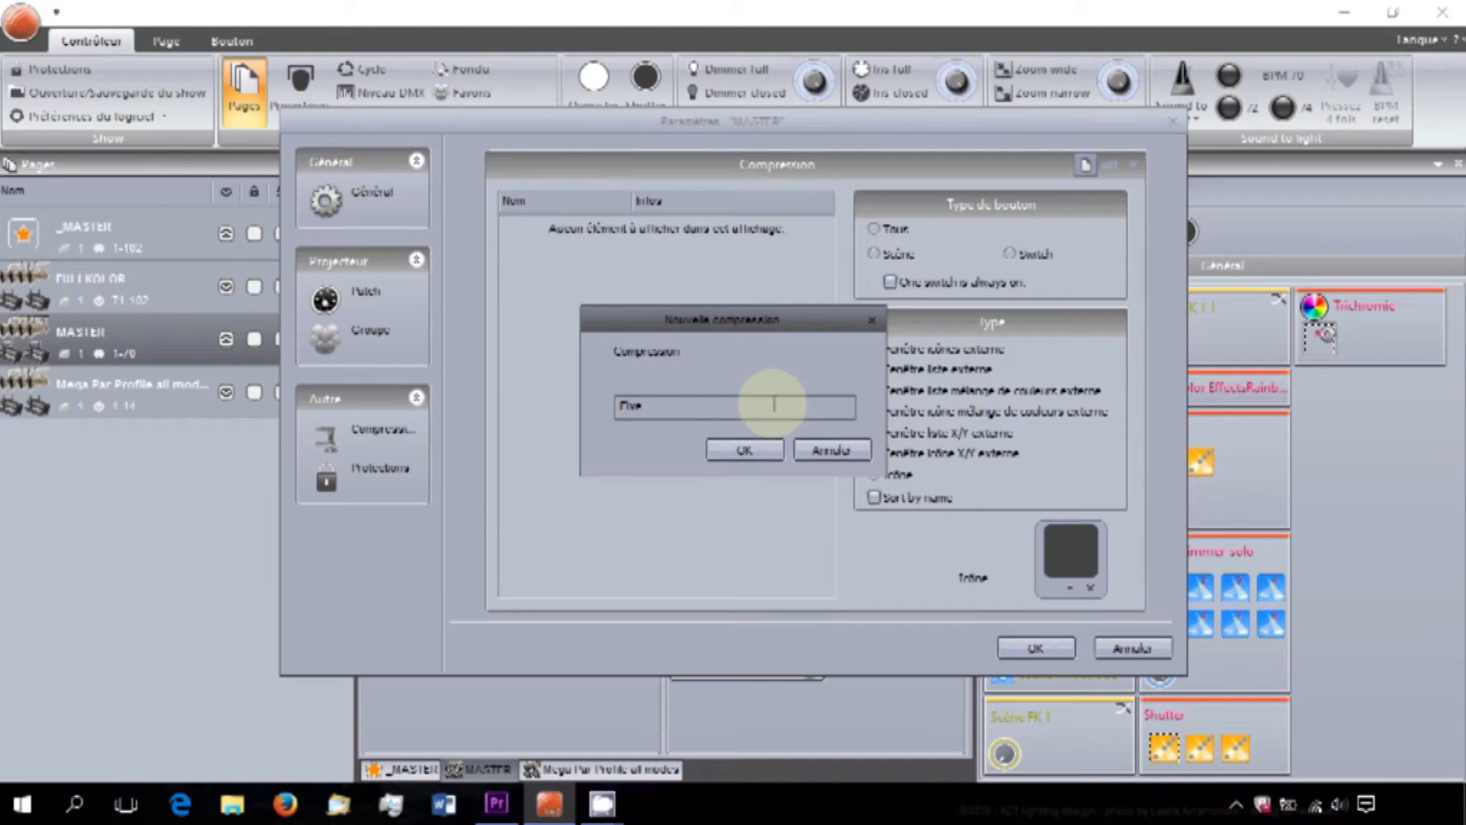
pyautogui.press('Return')
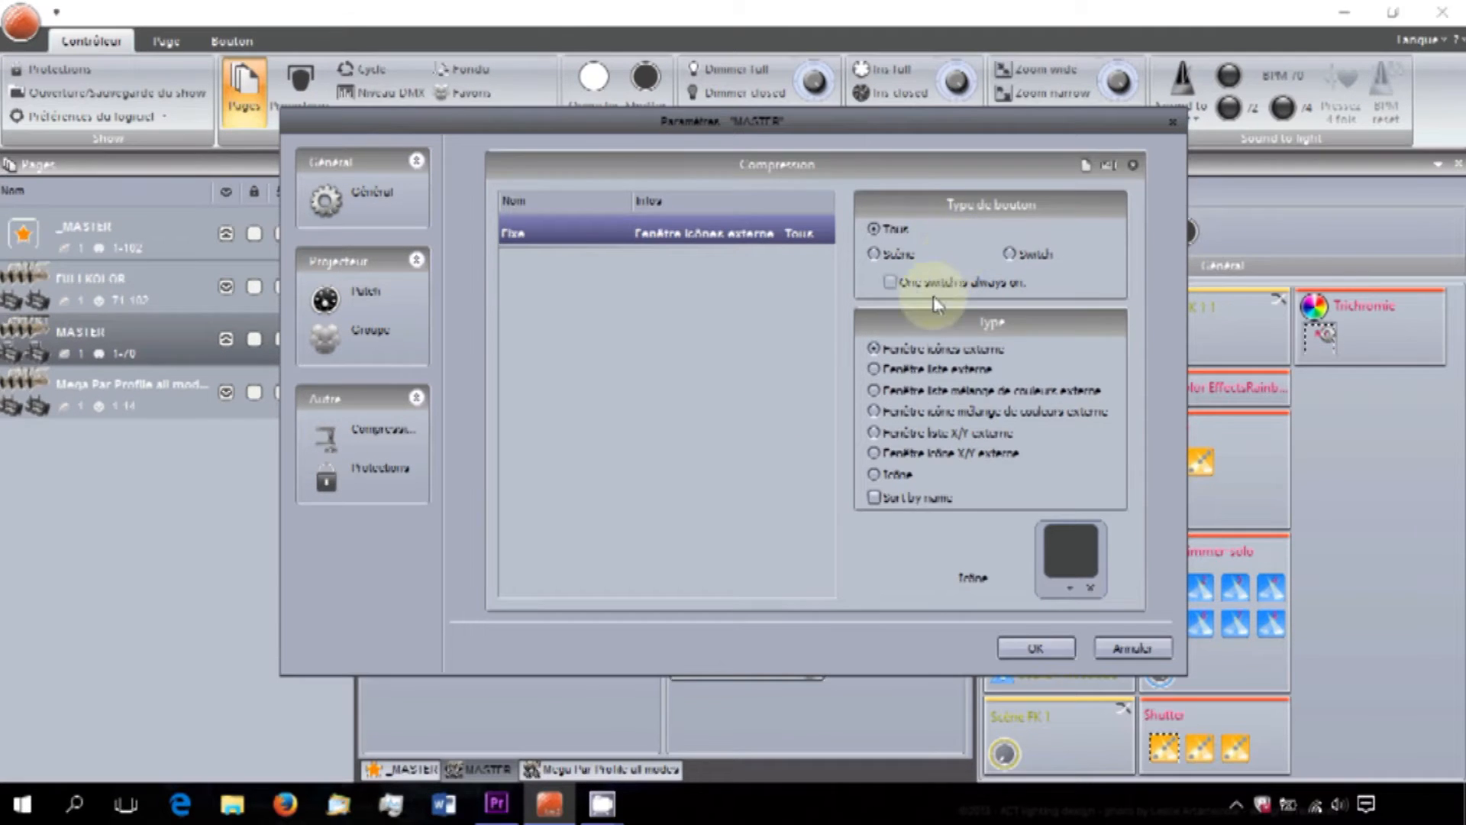
pyautogui.click(898, 476)
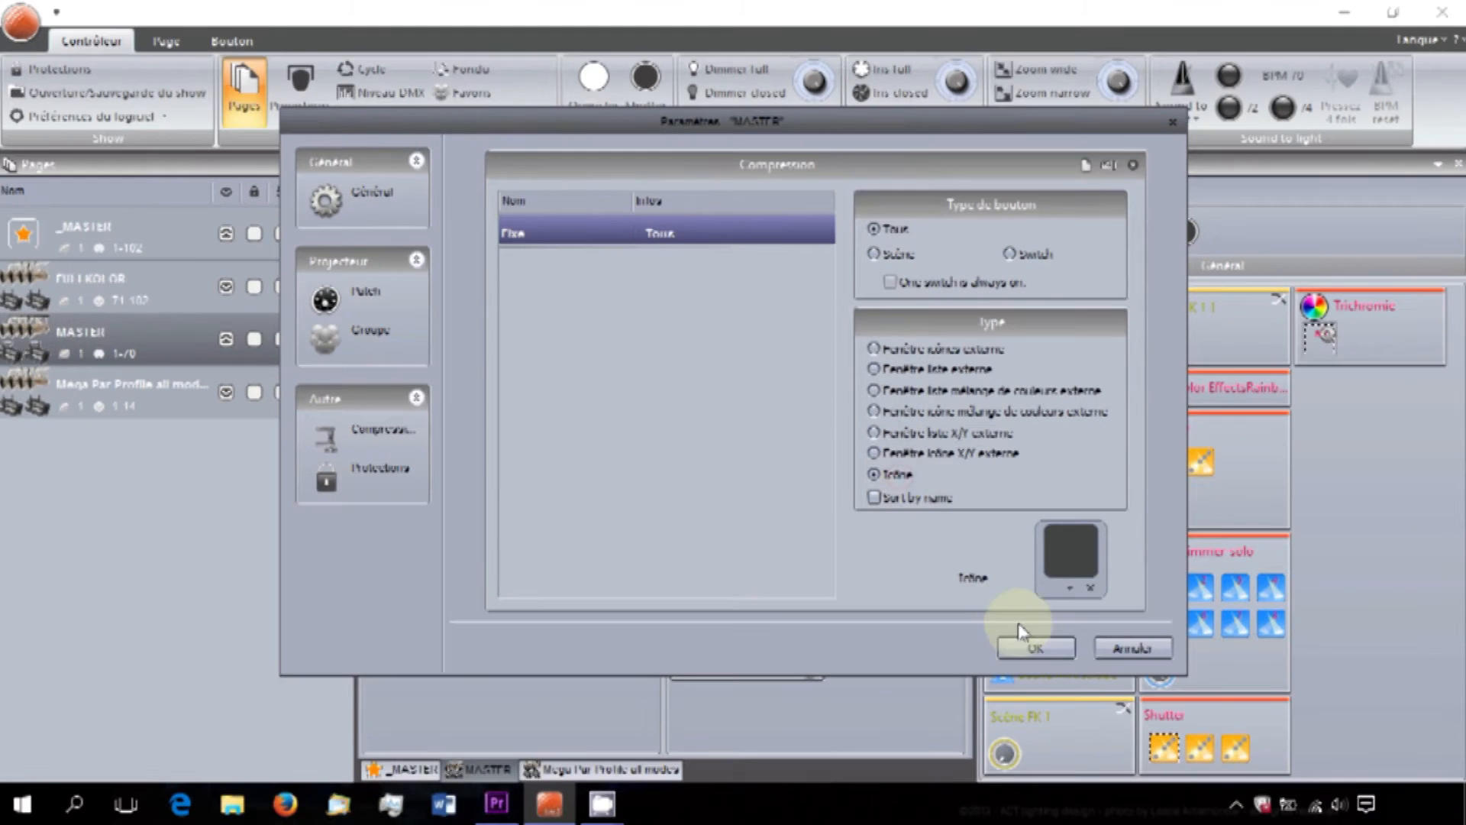
pyautogui.click(1037, 647)
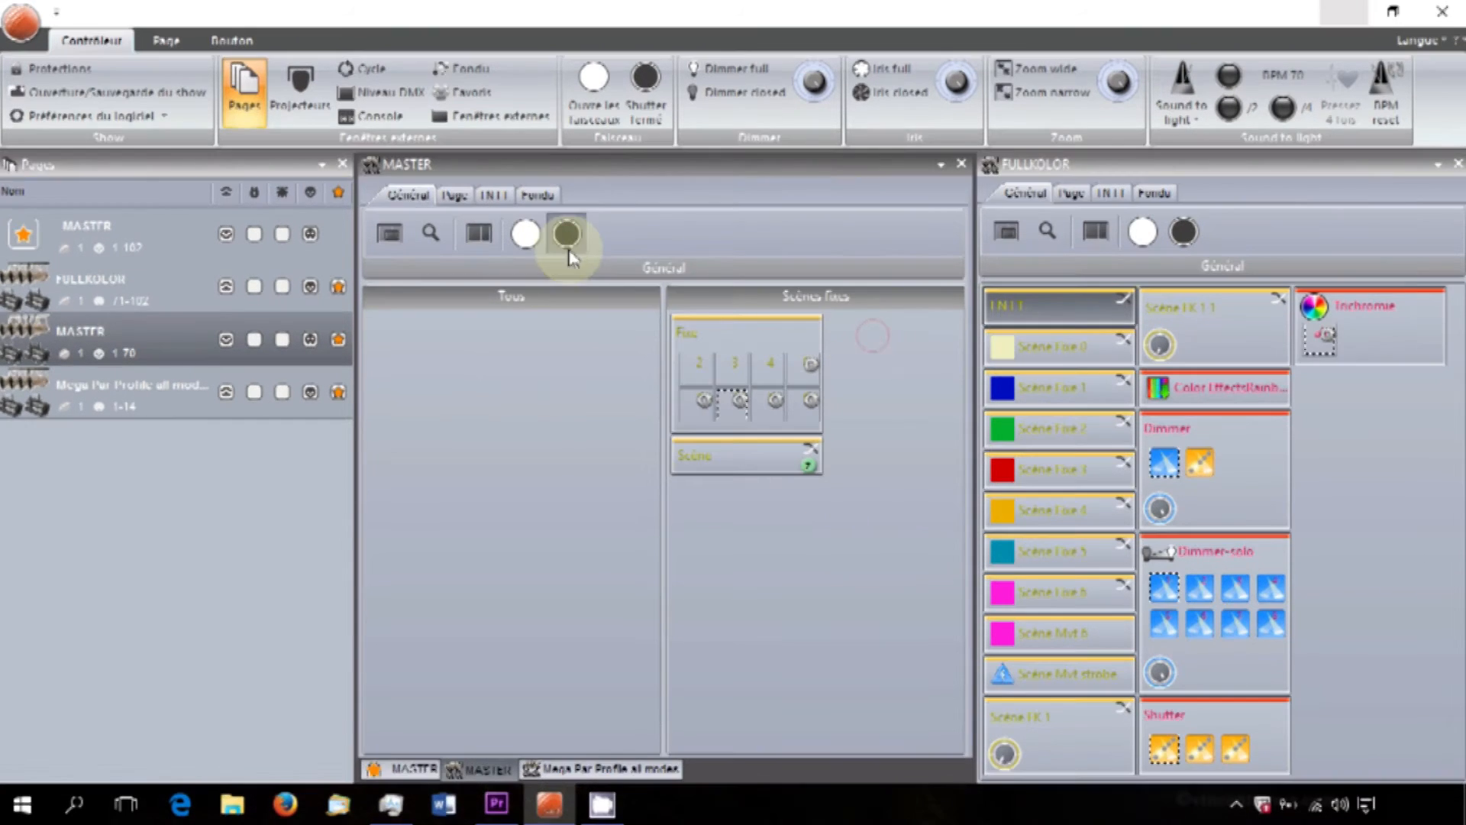
# Step: Activate Fixe 2 and Fixe 8 in the compressed Fixe group and try the fade options on Fixe 8
pyautogui.click(697, 365)
pyautogui.click(540, 196)
pyautogui.click(812, 364)
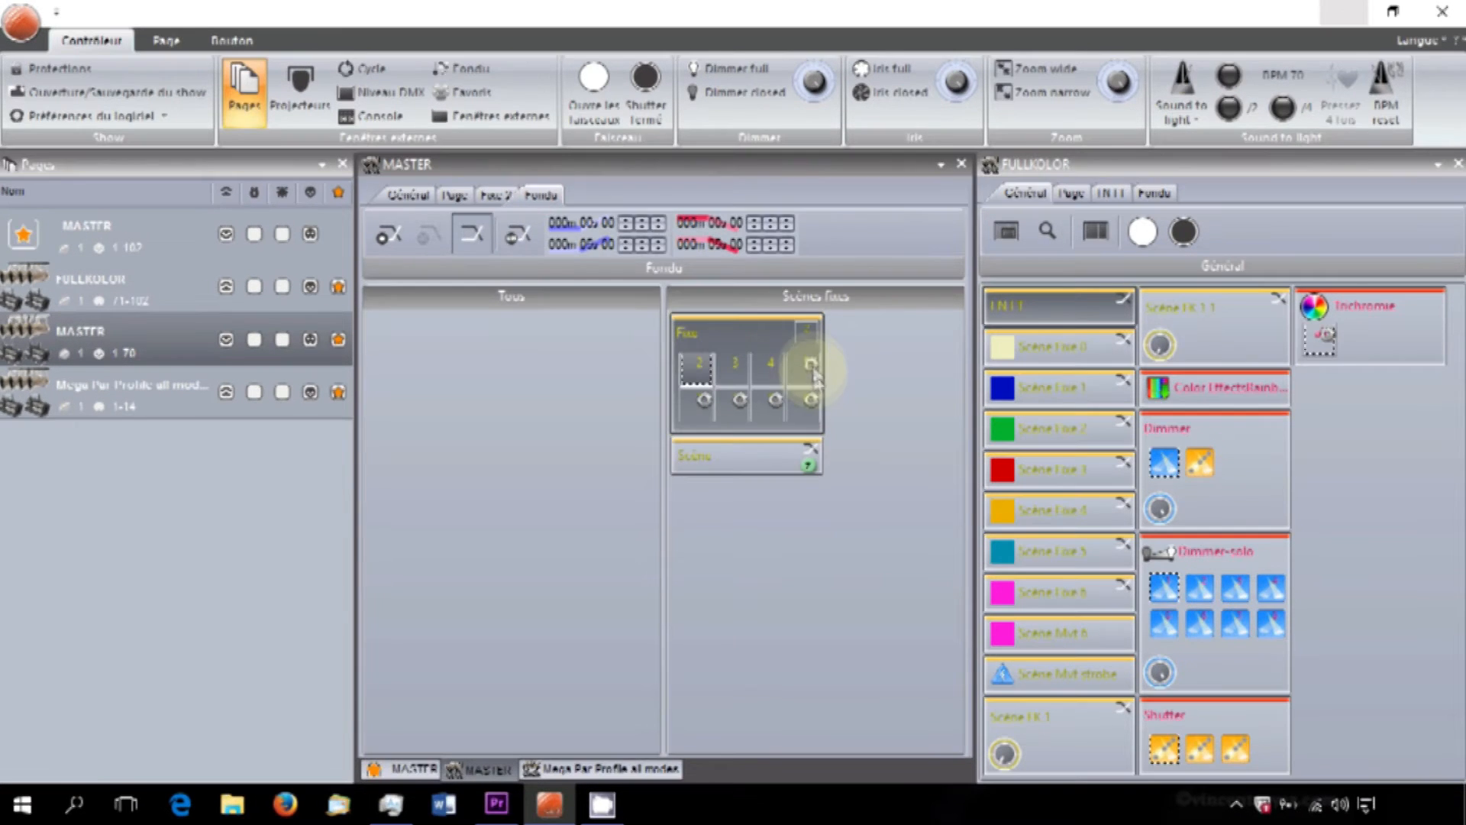
pyautogui.click(518, 238)
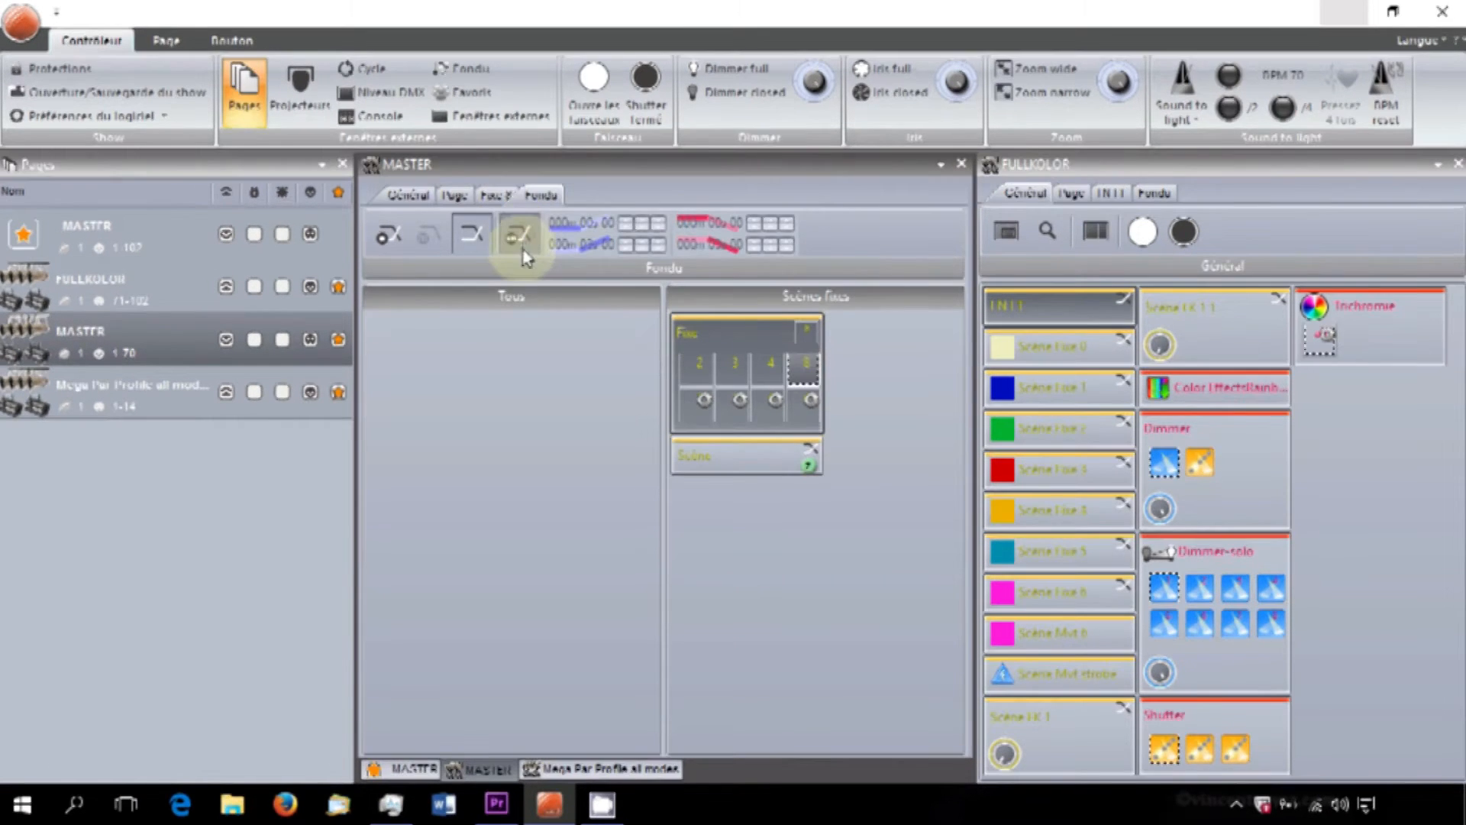
pyautogui.click(408, 194)
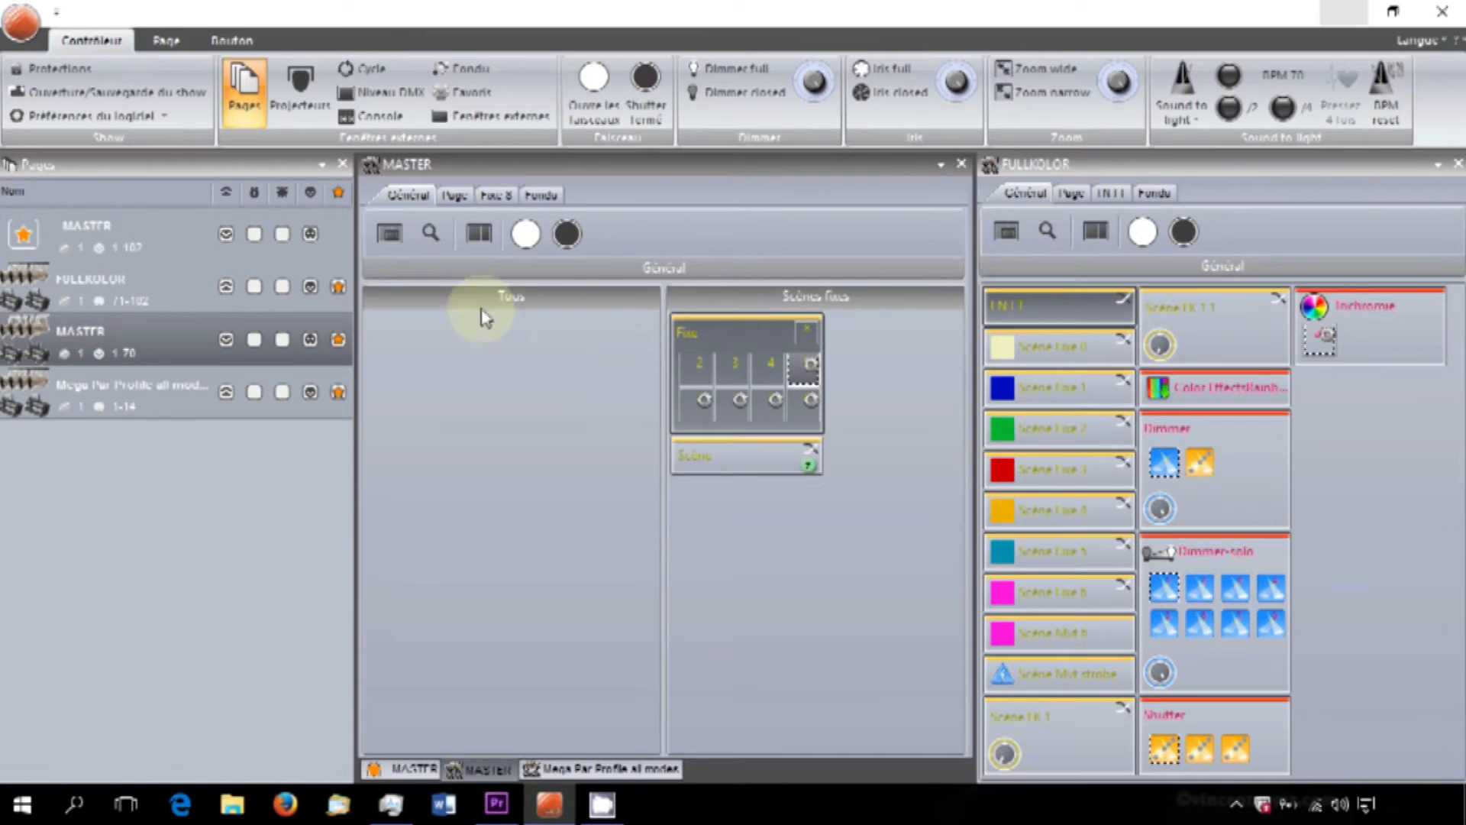
# Step: Switch the MASTER page's display back to Tous to show all of its buttons
pyautogui.click(391, 234)
pyautogui.click(481, 245)
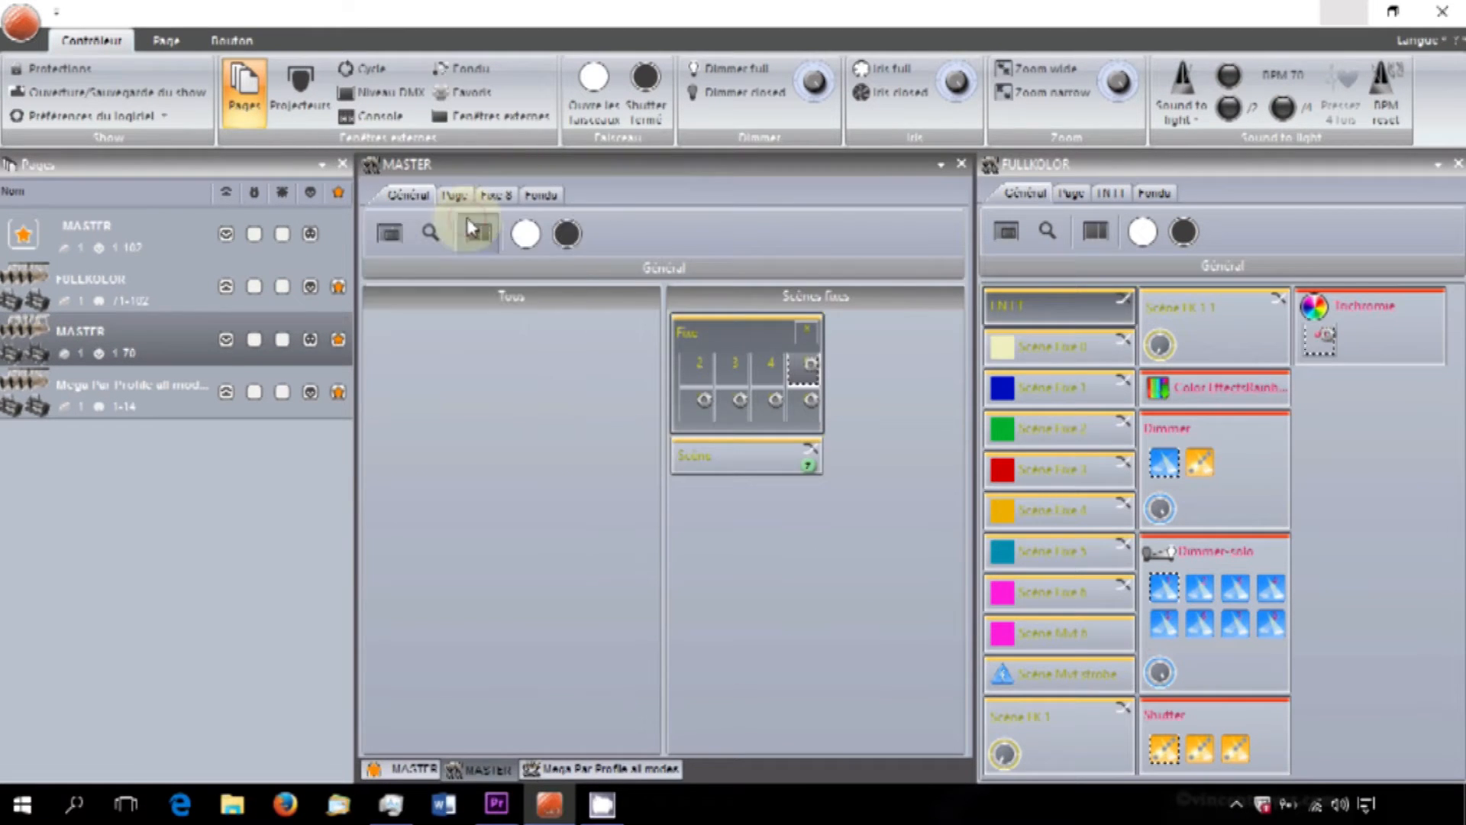
pyautogui.click(469, 324)
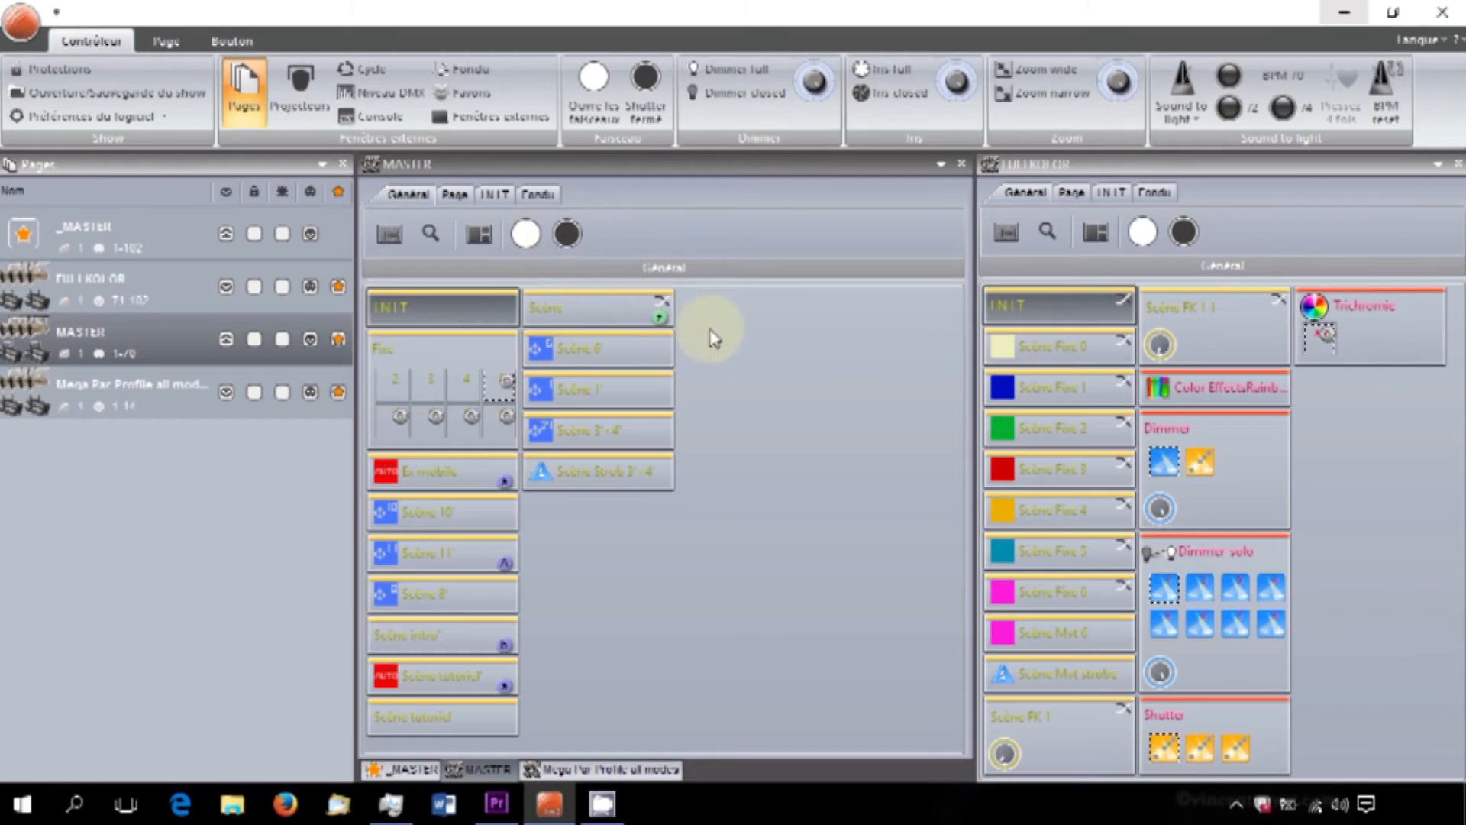
# Step: Start a new display for the MASTER page and add a zone named scène fixe
pyautogui.click(487, 239)
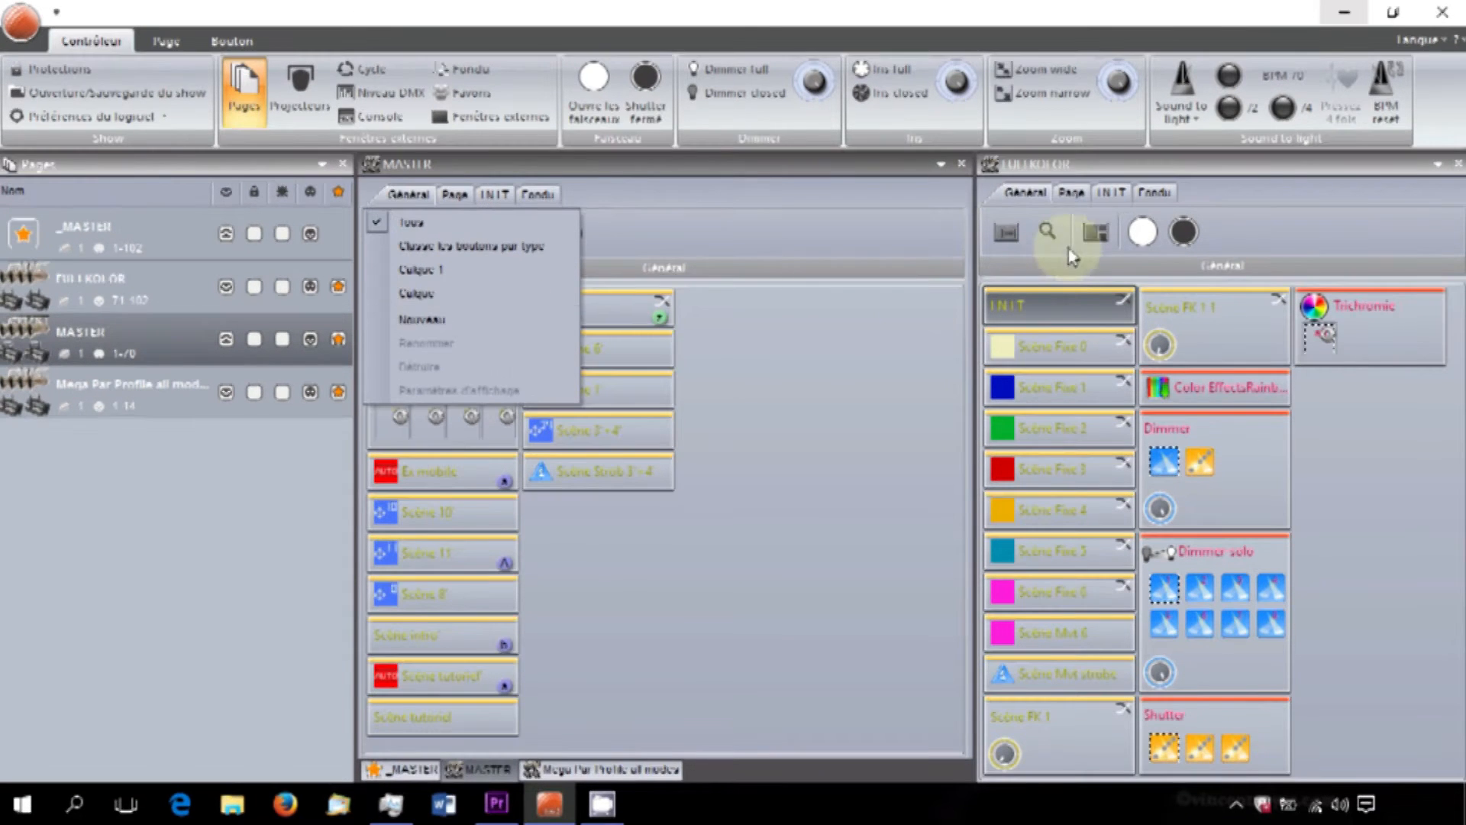
pyautogui.click(487, 325)
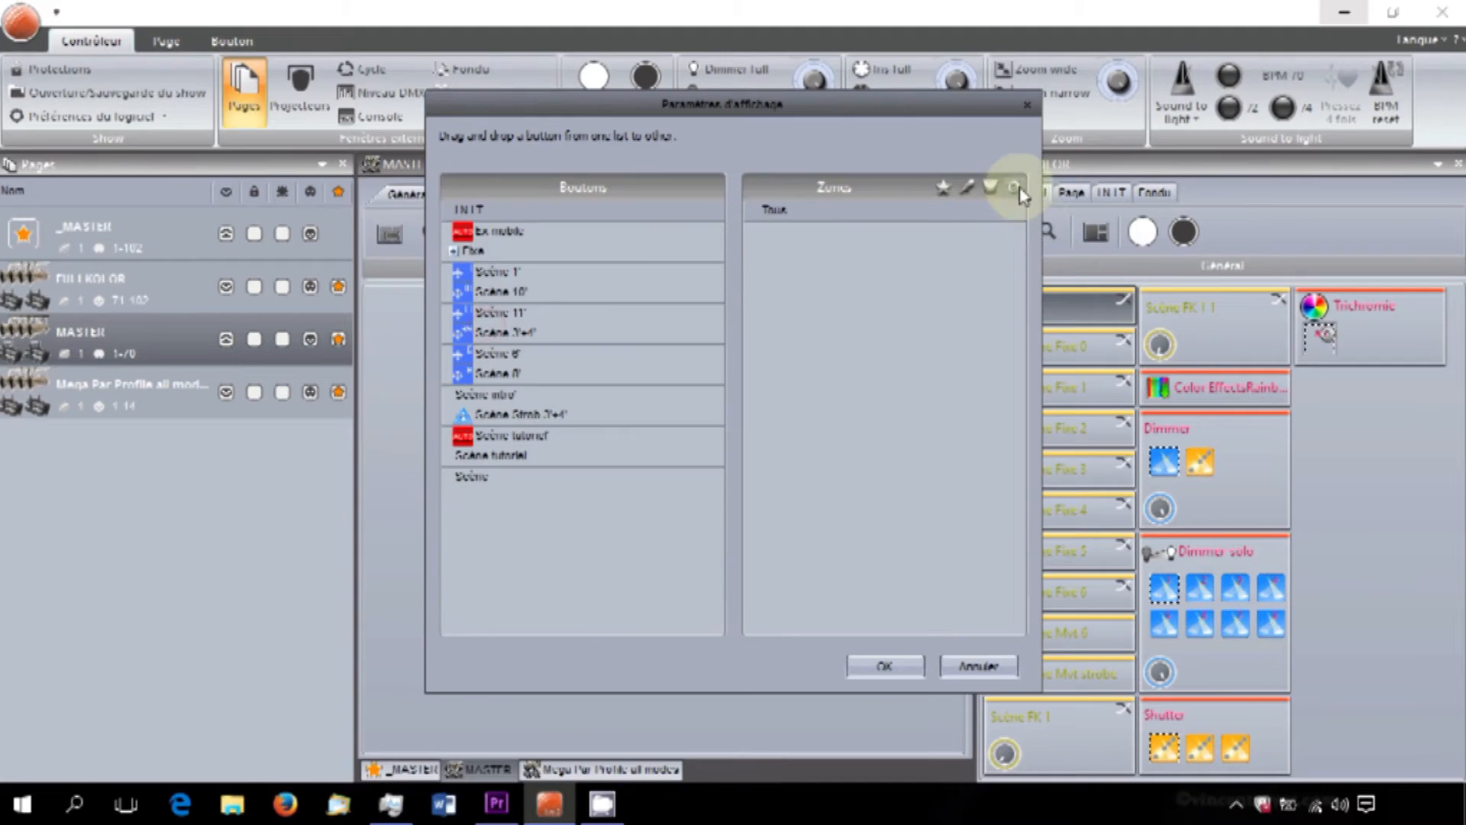
pyautogui.click(944, 187)
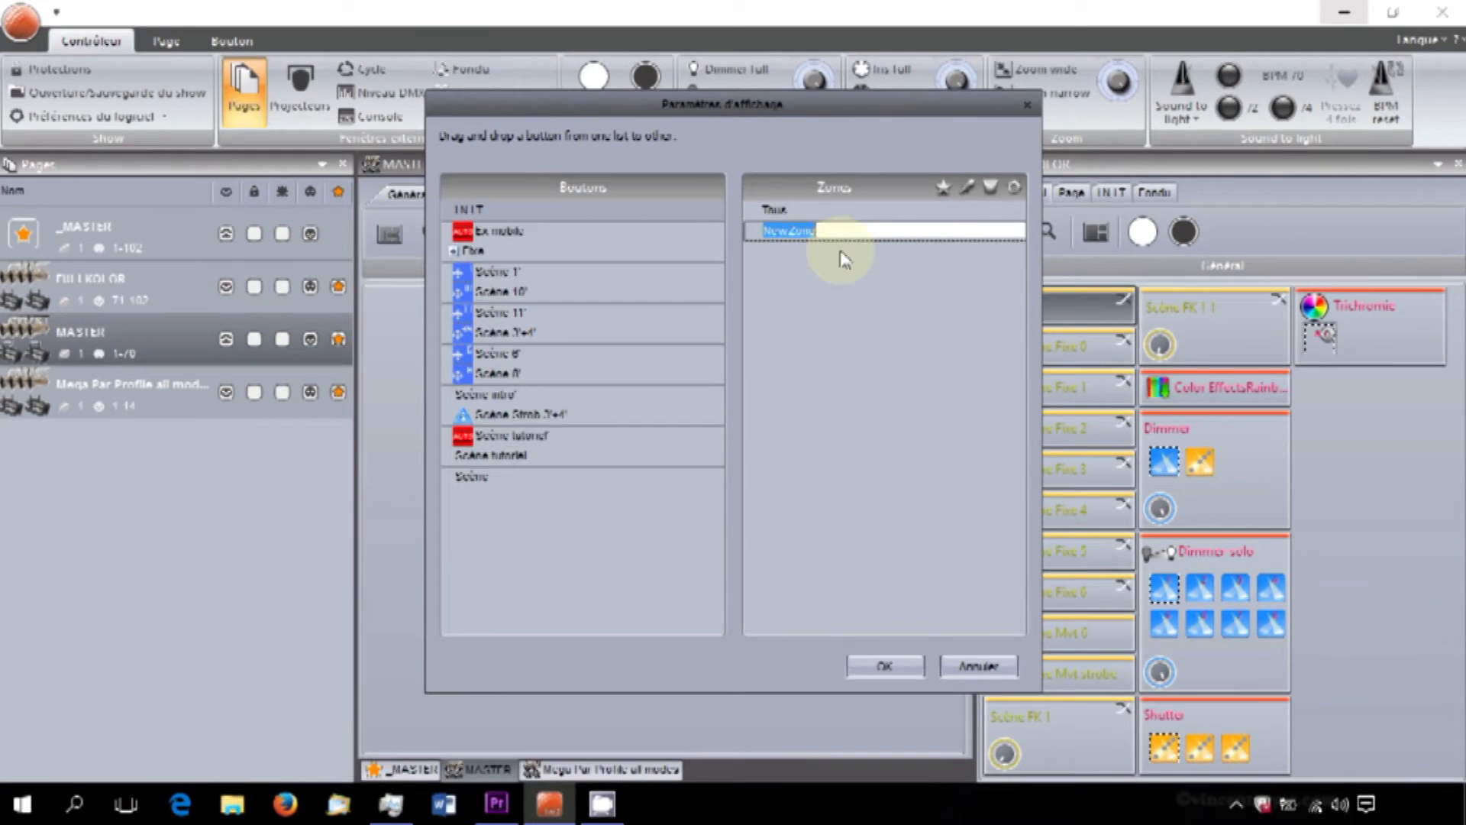
pyautogui.write('Scène fixe')
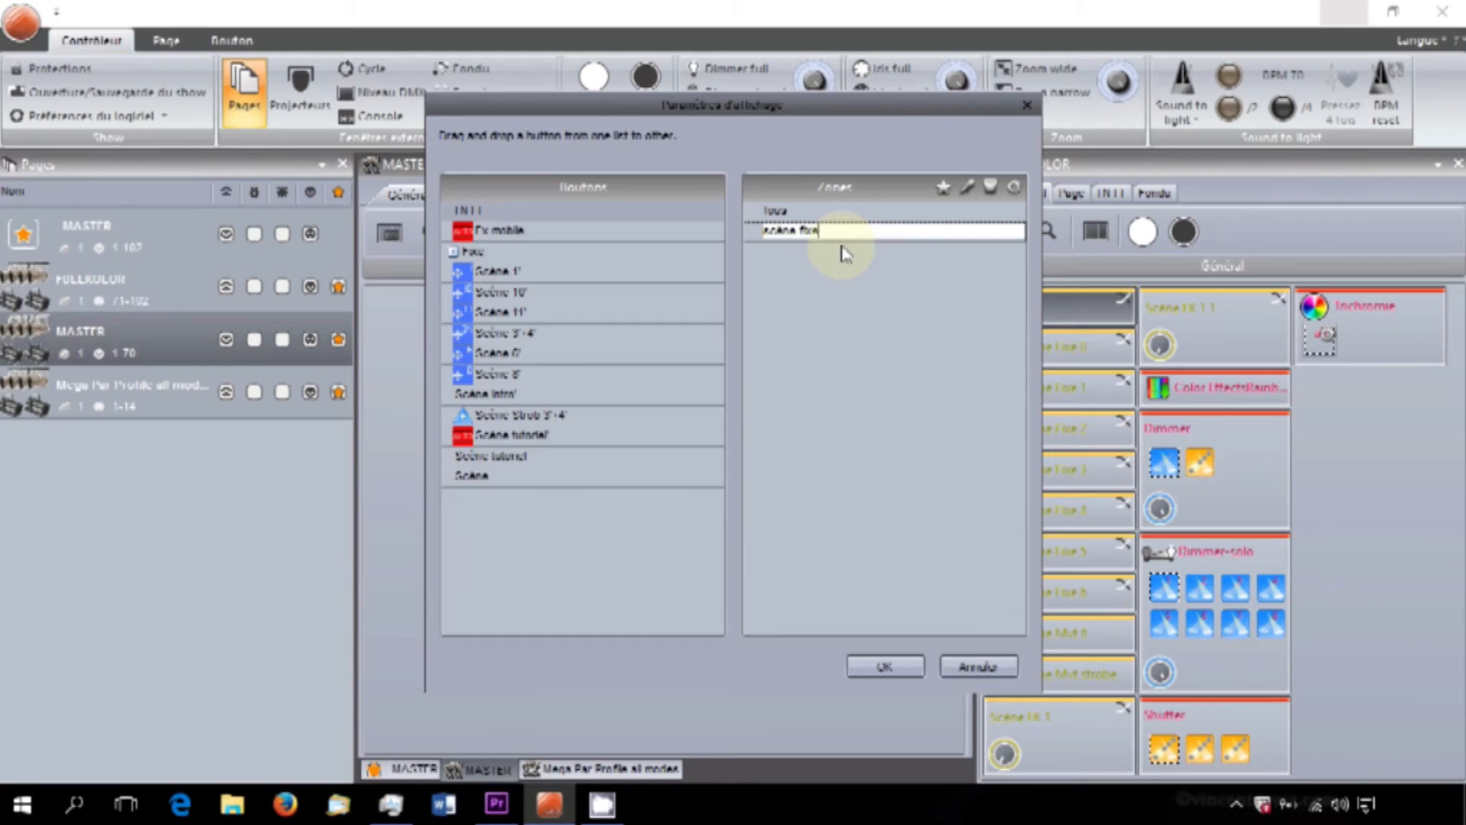
pyautogui.click(533, 640)
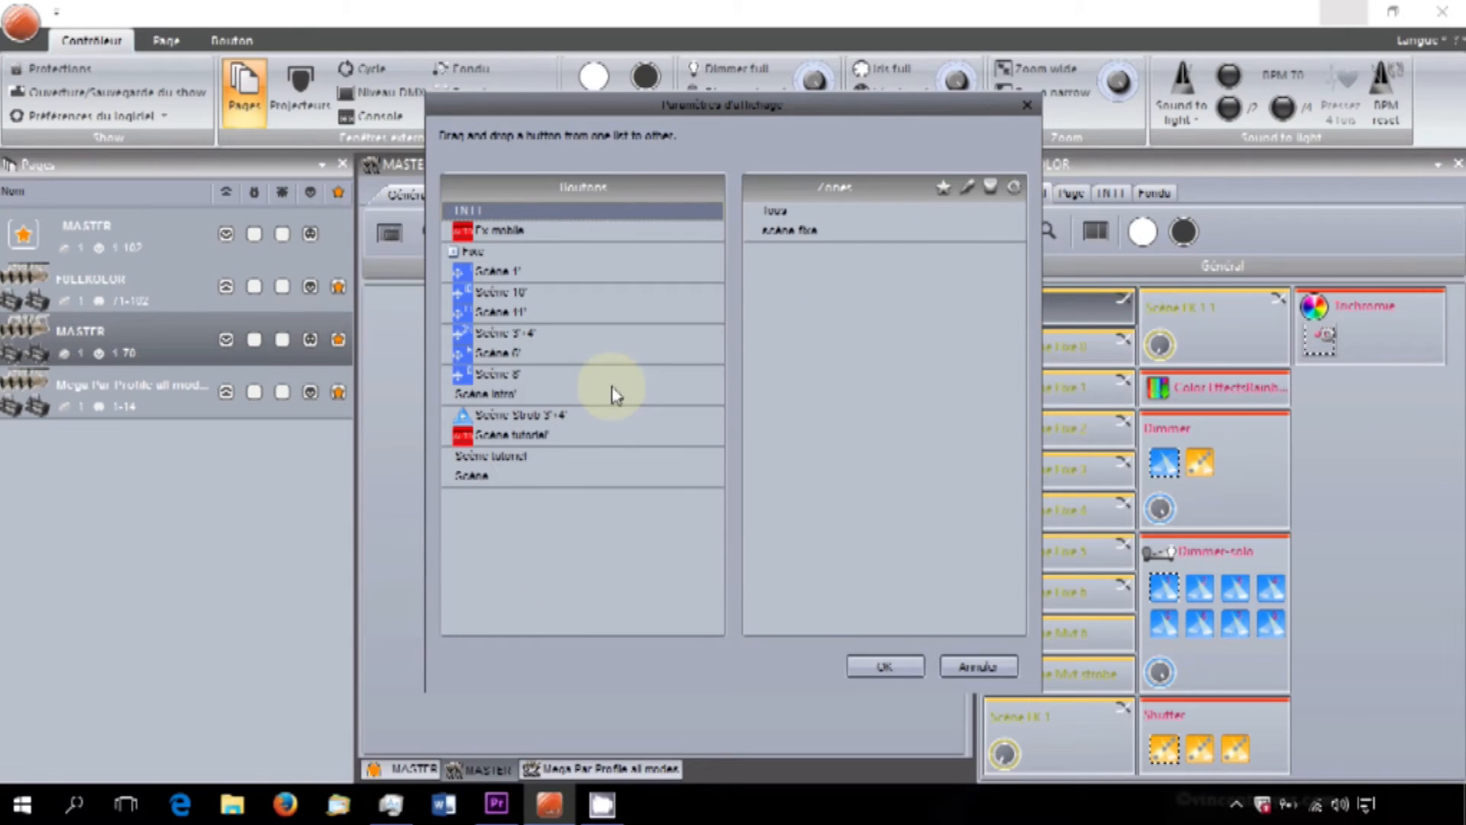
# Step: Expand the Fixe group in the list of buttons, then cancel the new display's settings
pyautogui.click(454, 252)
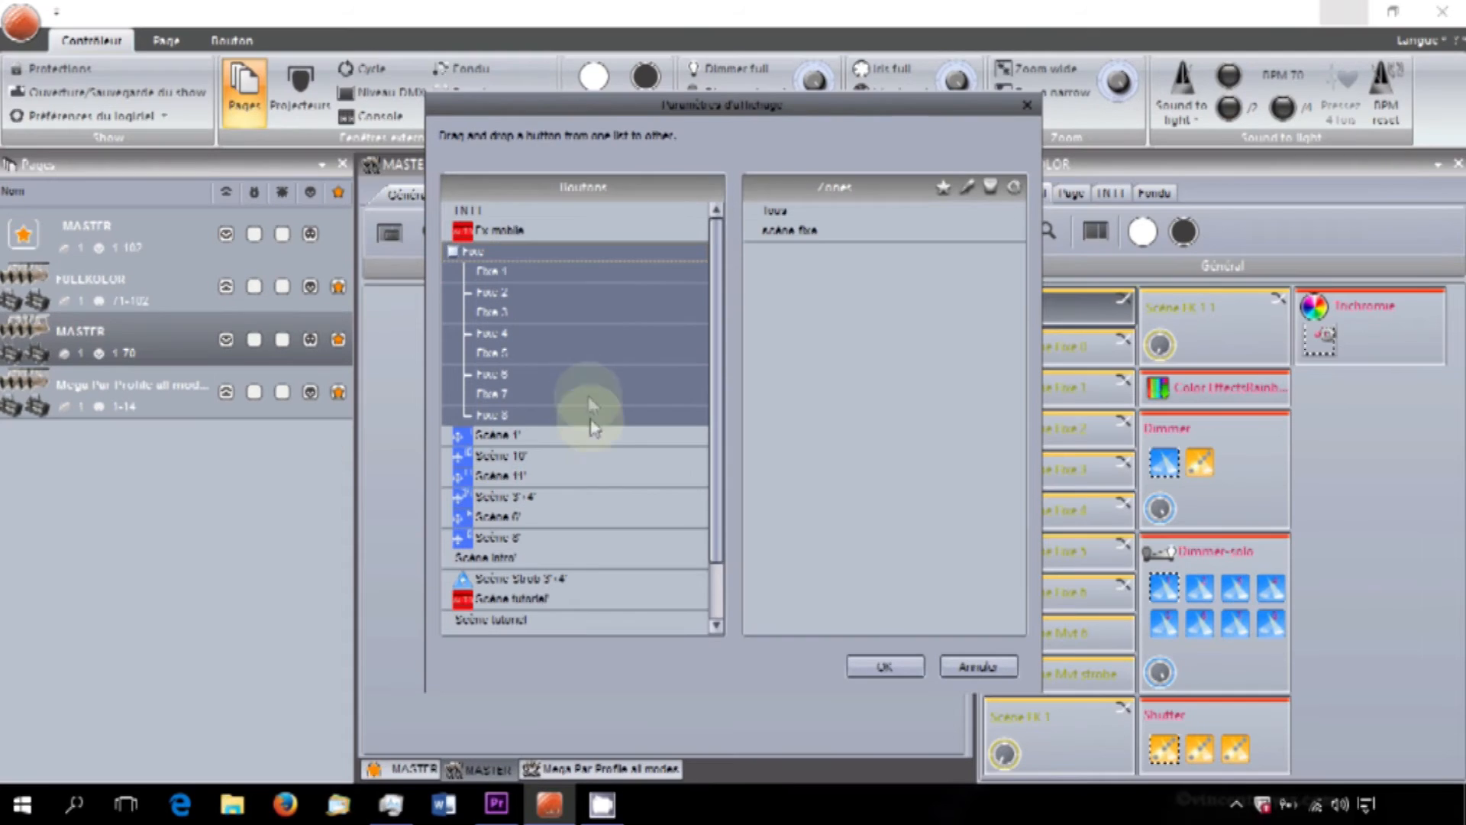
pyautogui.scroll(-1, 595, 379)
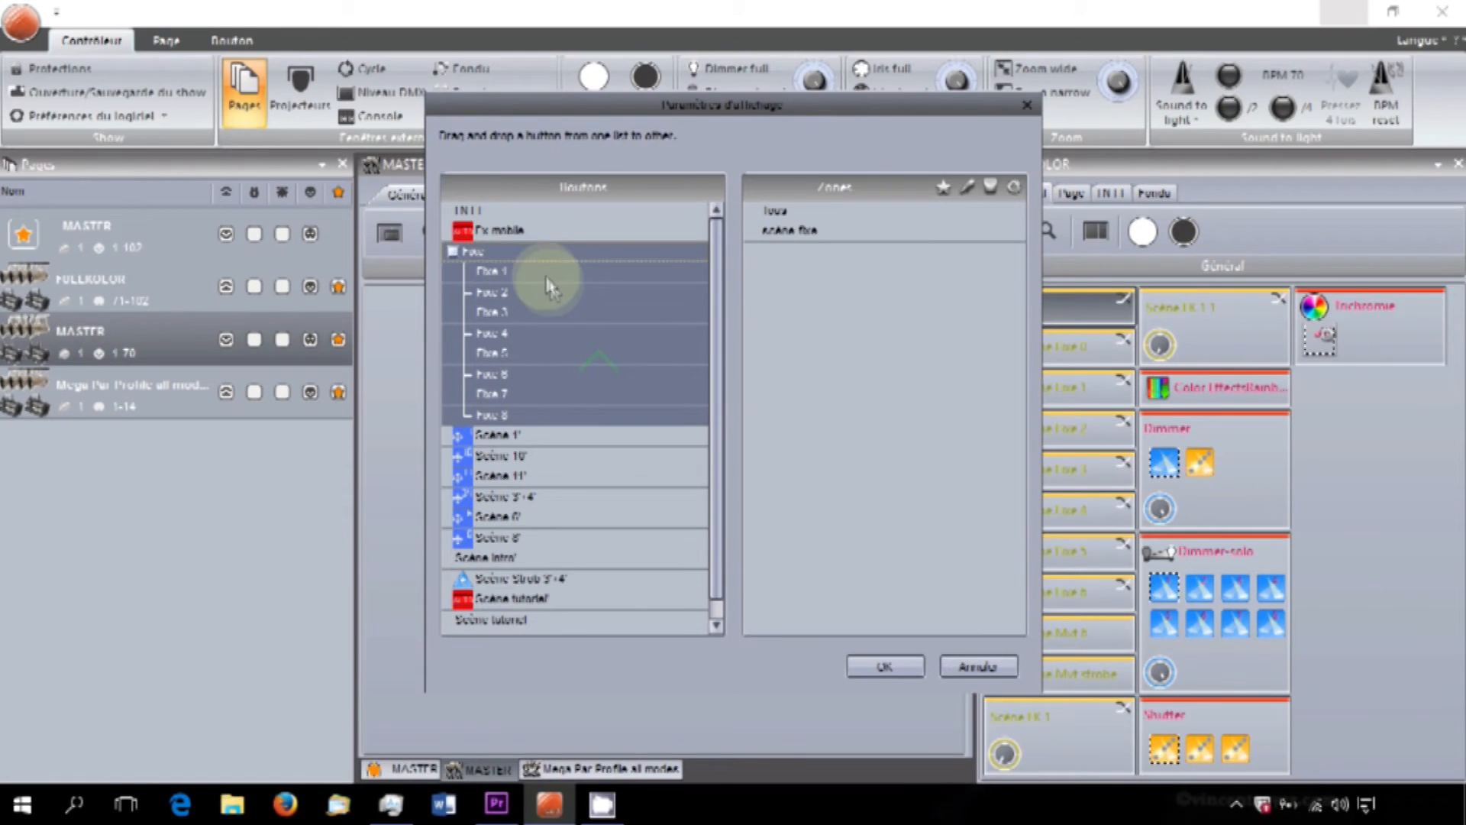
pyautogui.scroll(1, 507, 262)
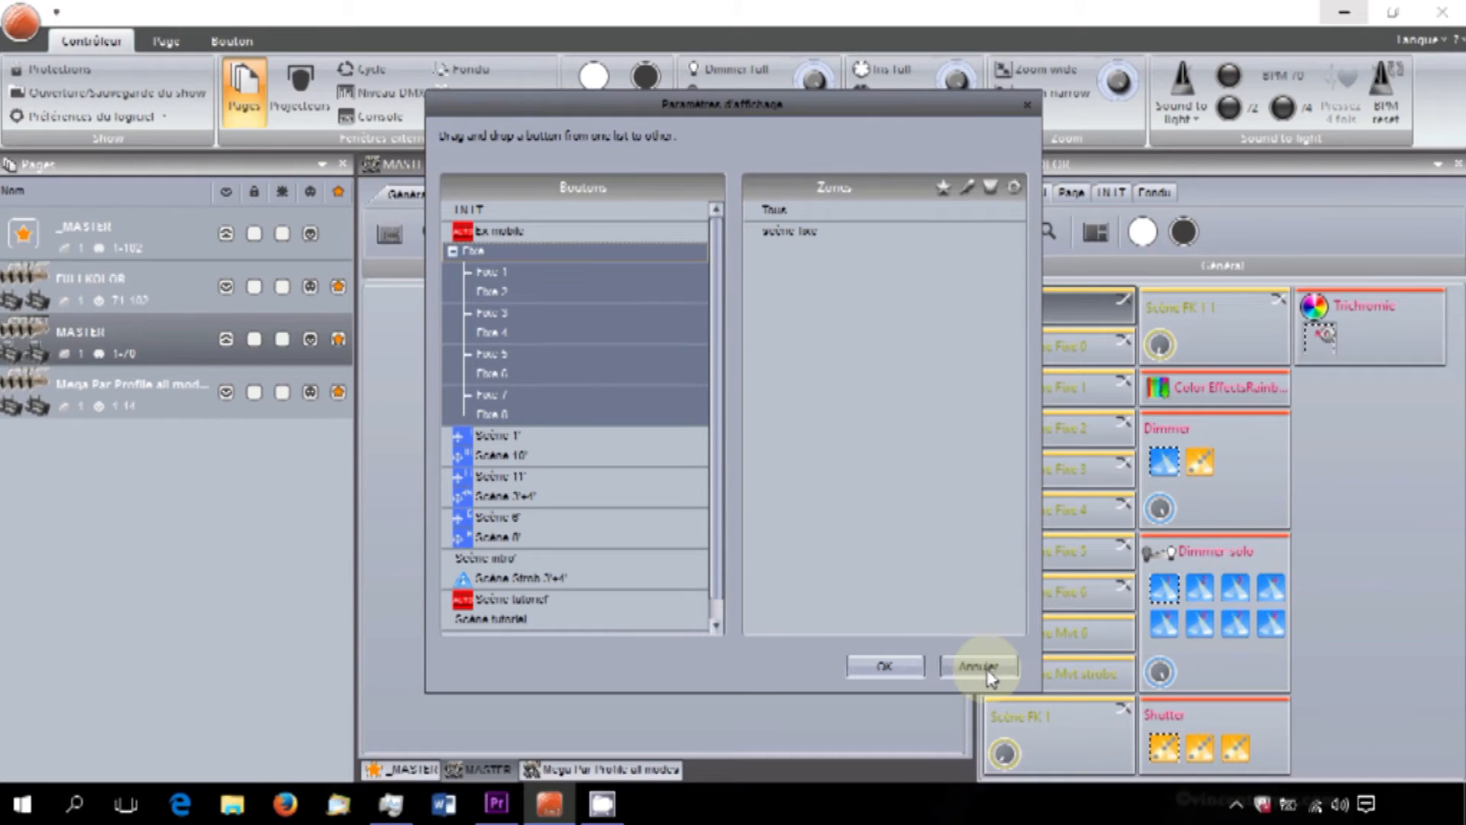
pyautogui.click(980, 667)
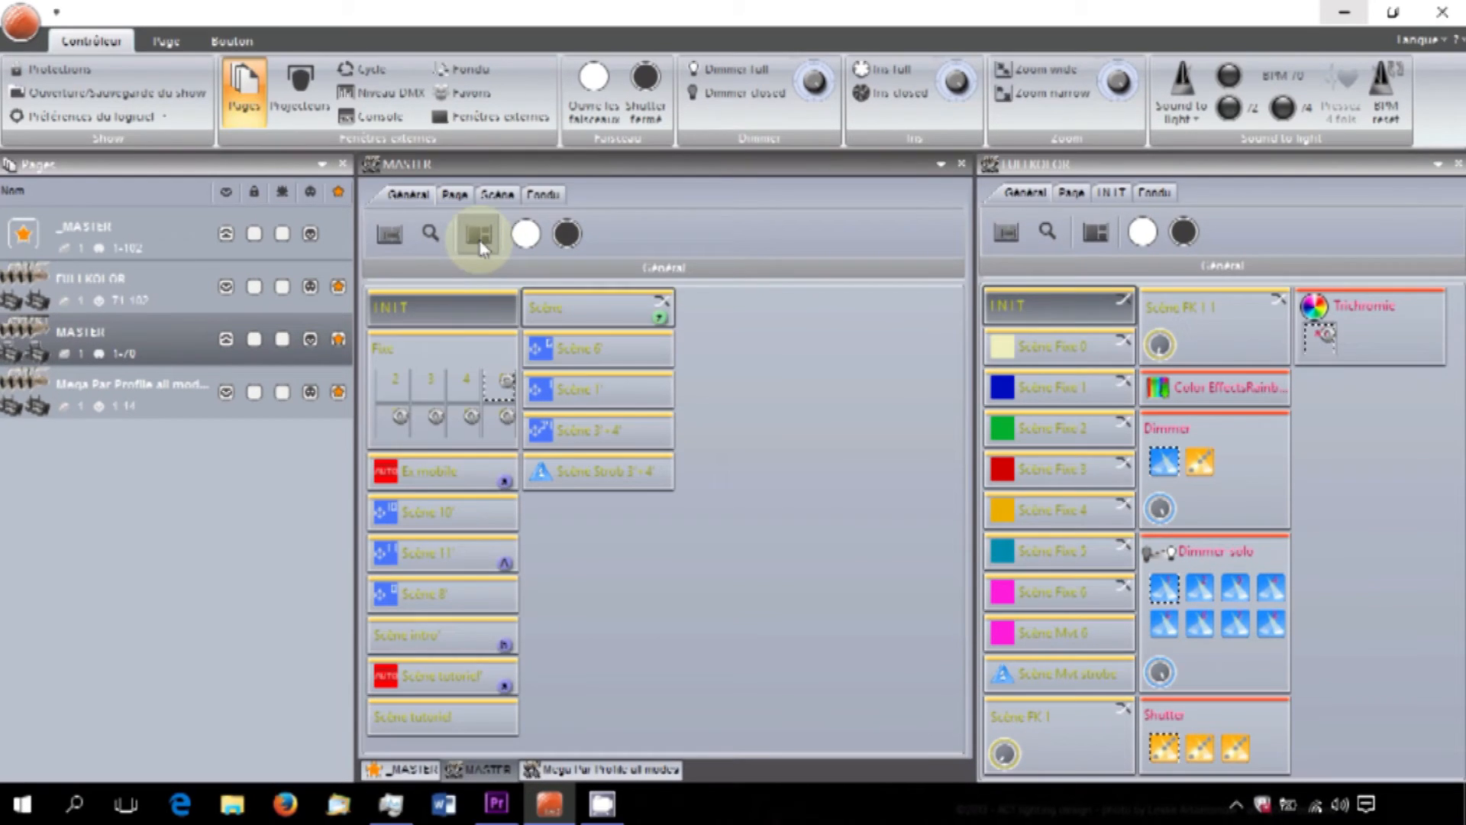
# Step: Switch the MASTER page to the Calque display containing the Scènes mobiles zone
pyautogui.click(479, 236)
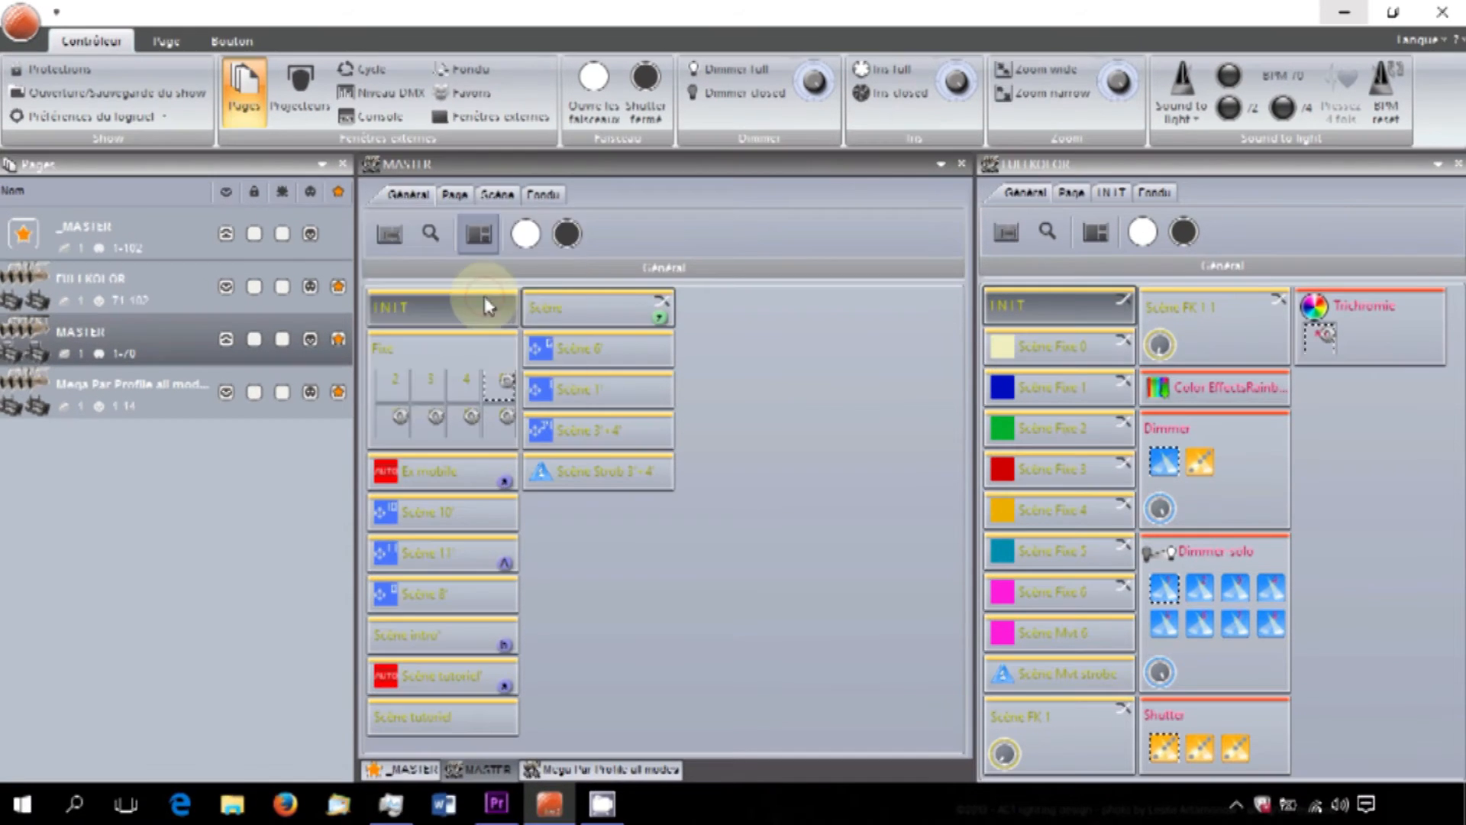
pyautogui.click(485, 298)
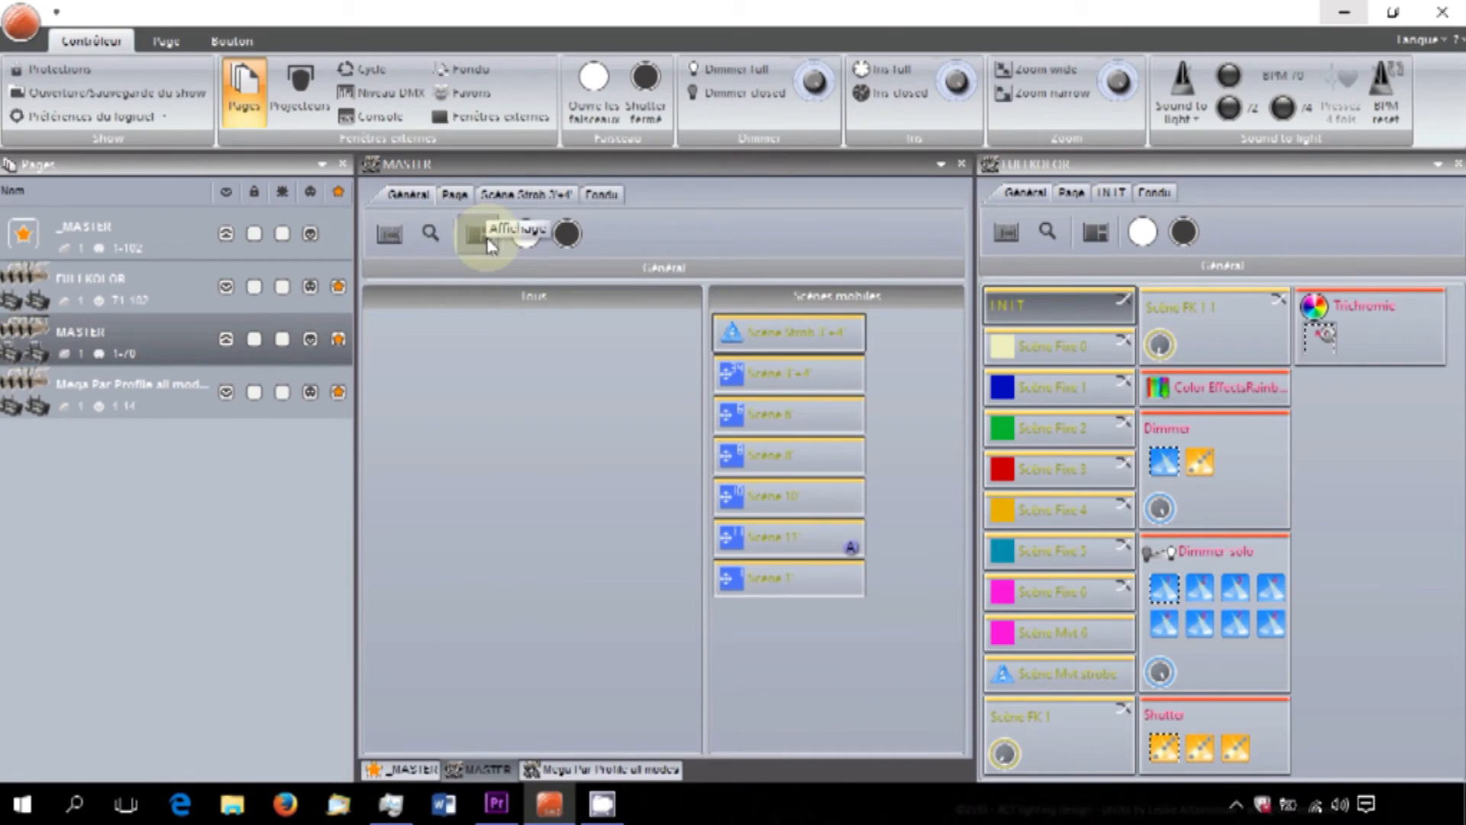
# Step: Switch the MASTER page's display from Calque to Tous
pyautogui.click(489, 241)
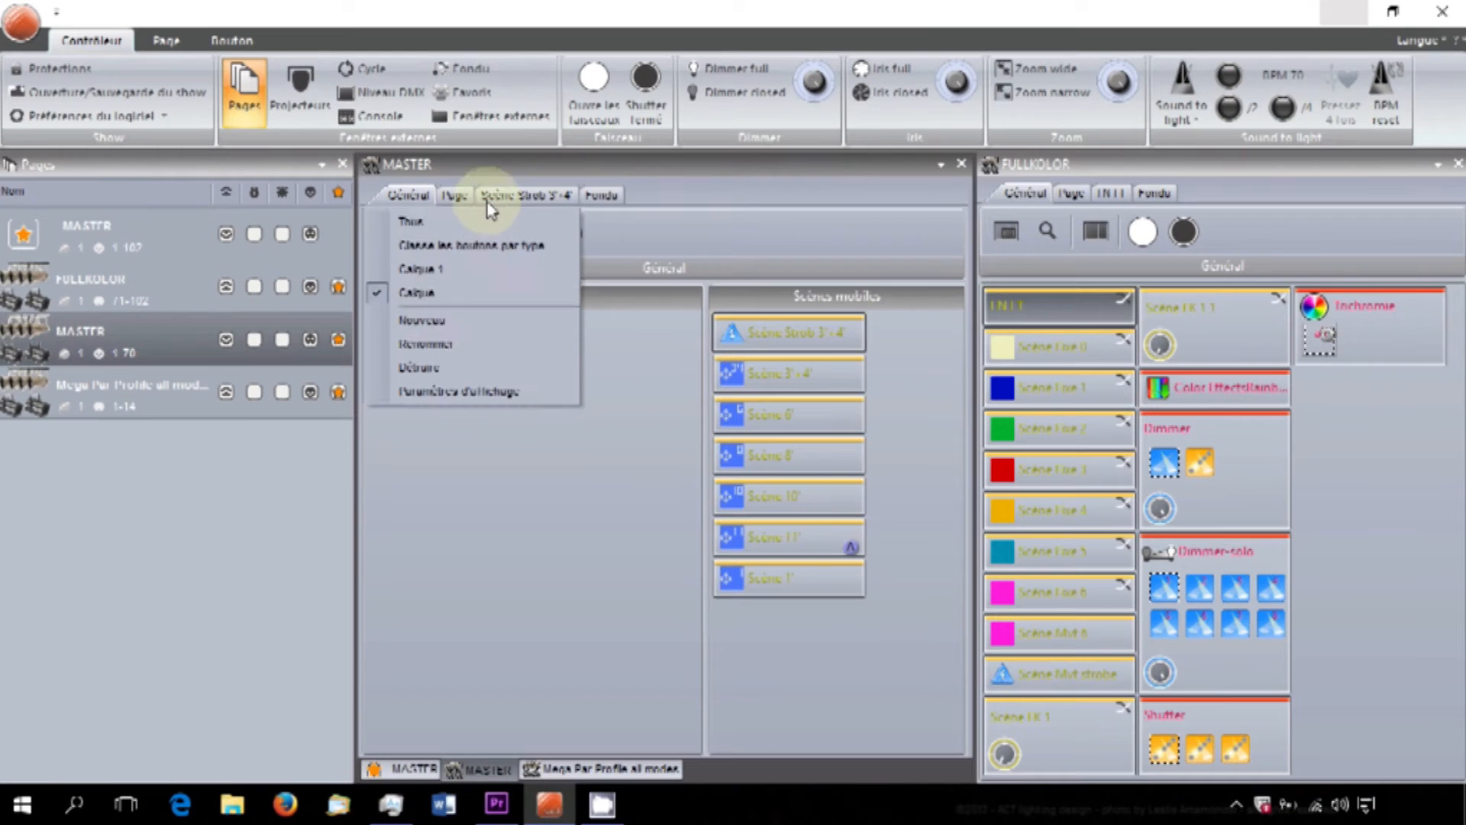
pyautogui.click(489, 222)
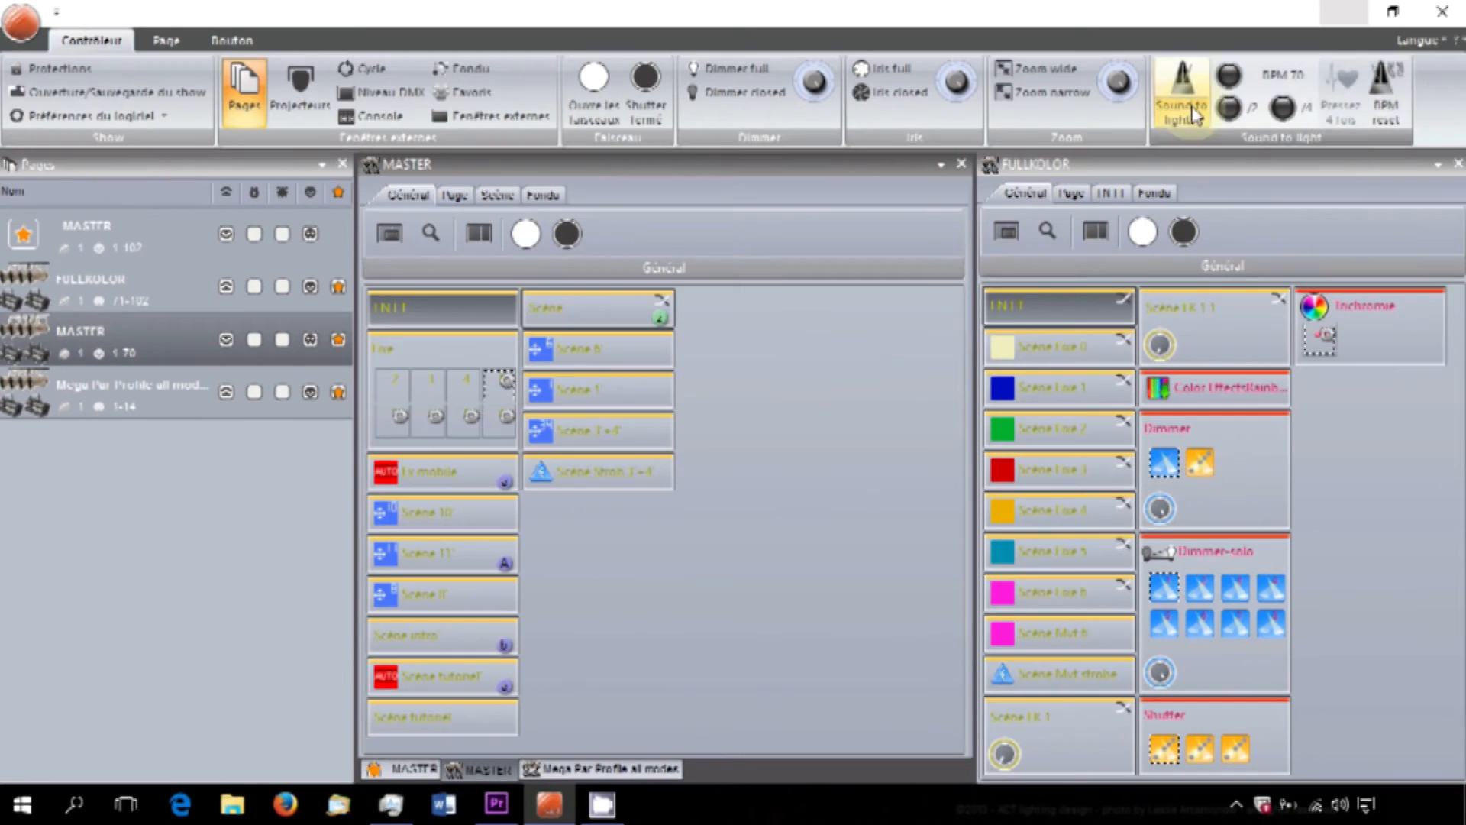
pyautogui.click(1182, 110)
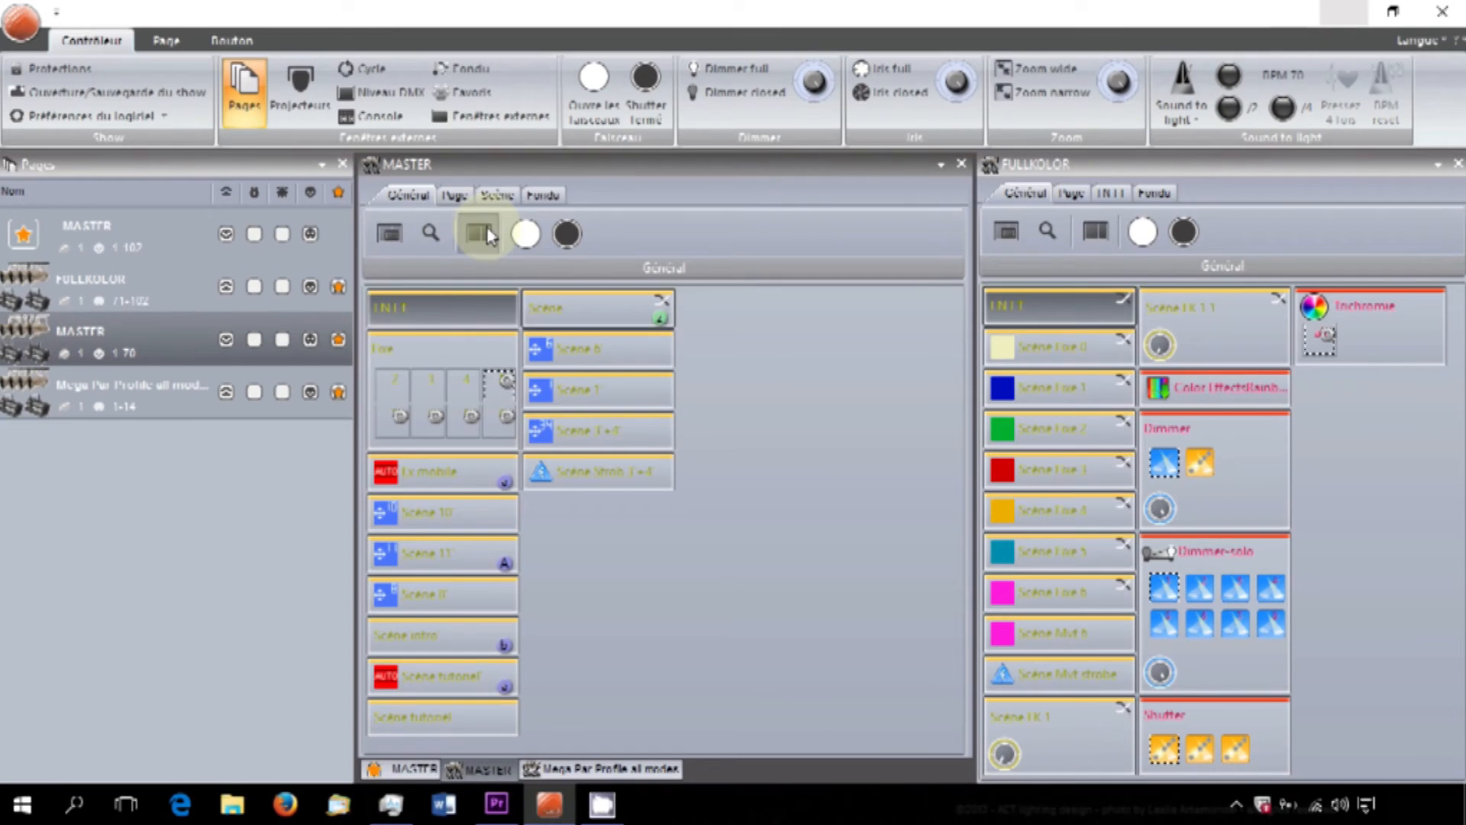
# Step: Class the MASTER page's buttons by type and widen the Scène zone, and return to the Tous display
pyautogui.click(480, 234)
pyautogui.click(480, 269)
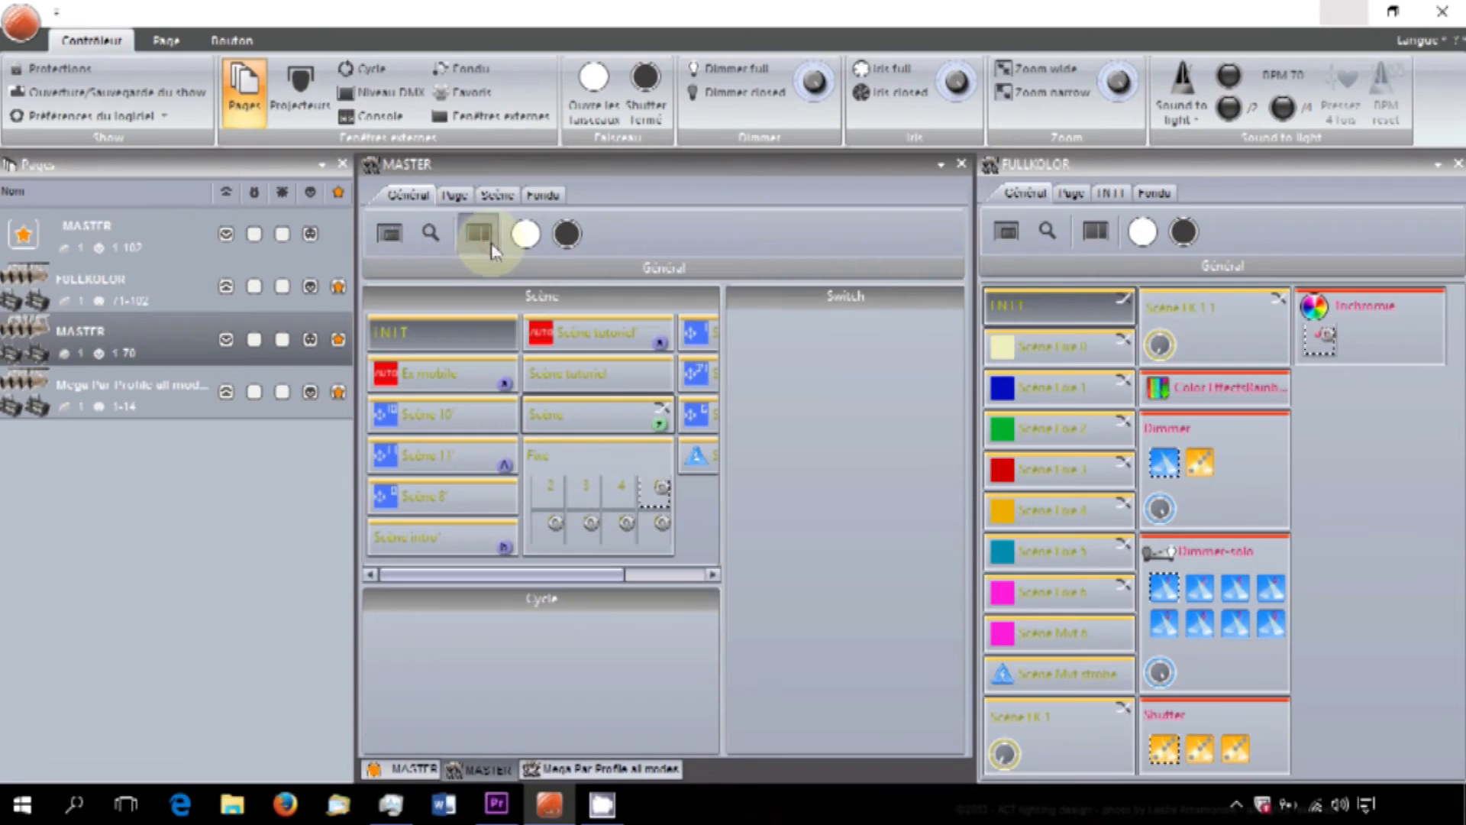
pyautogui.moveTo(722, 555); pyautogui.dragTo(845, 534)
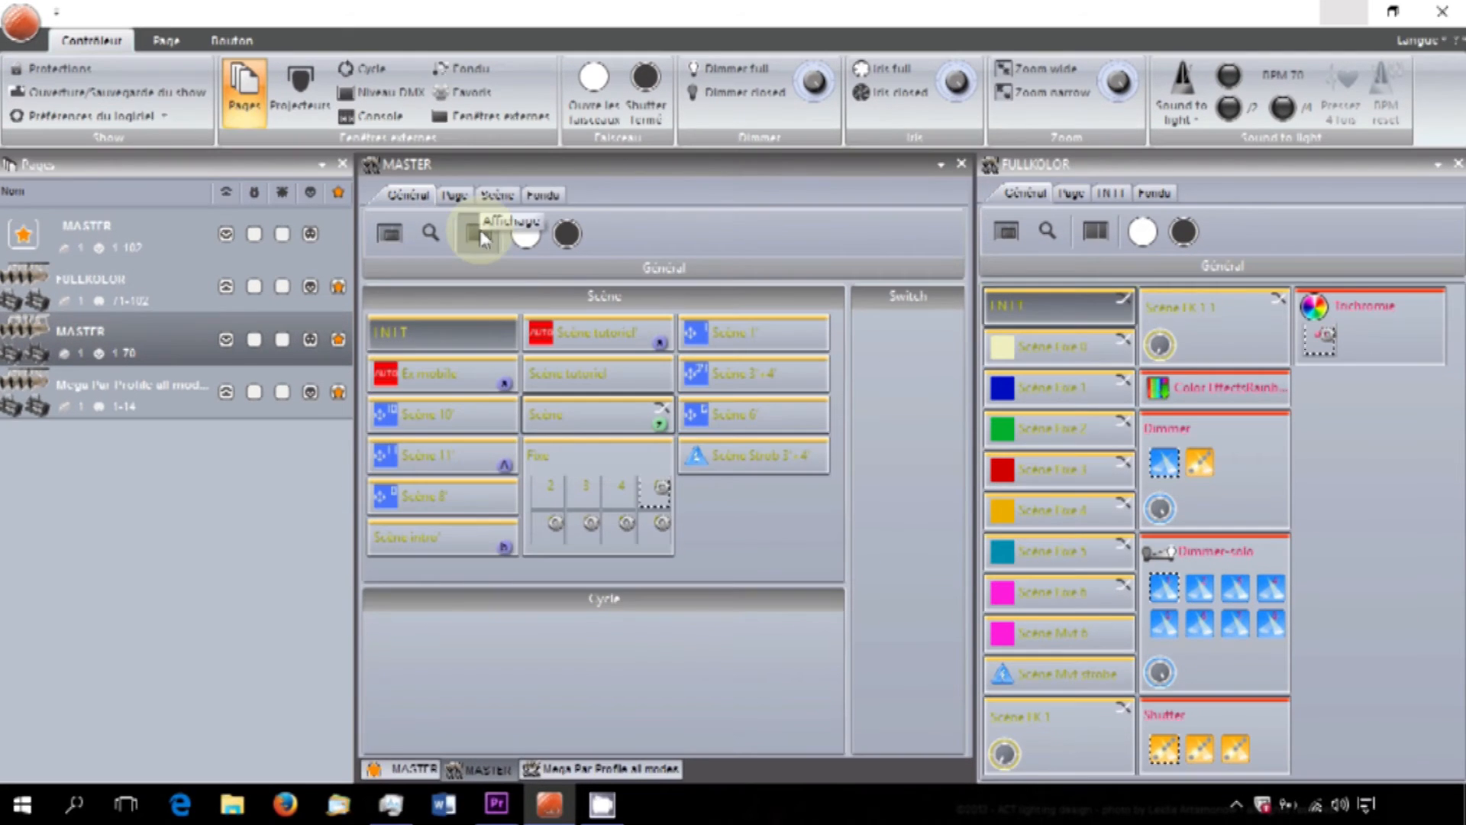
pyautogui.click(480, 233)
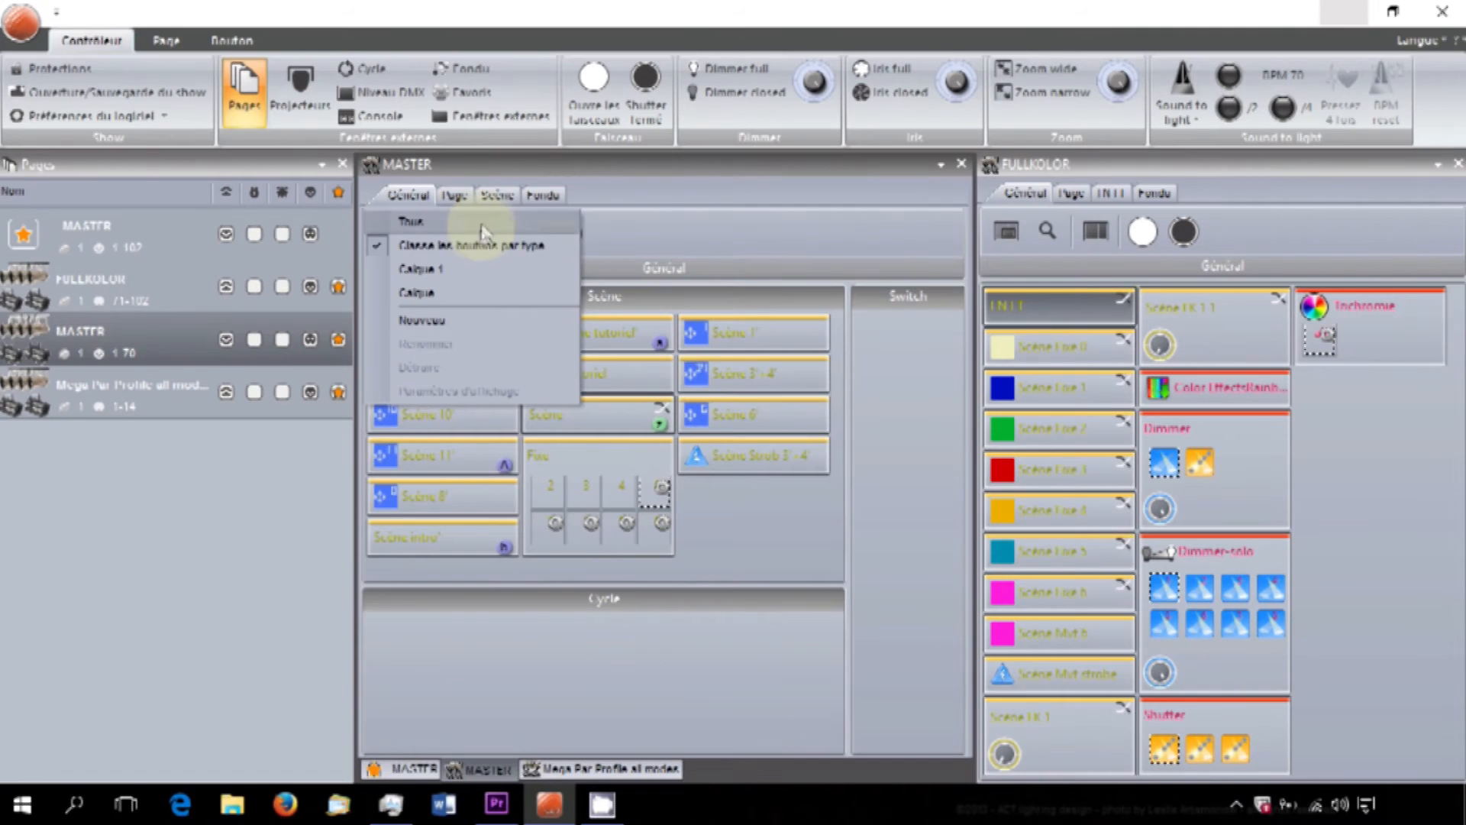
pyautogui.click(471, 245)
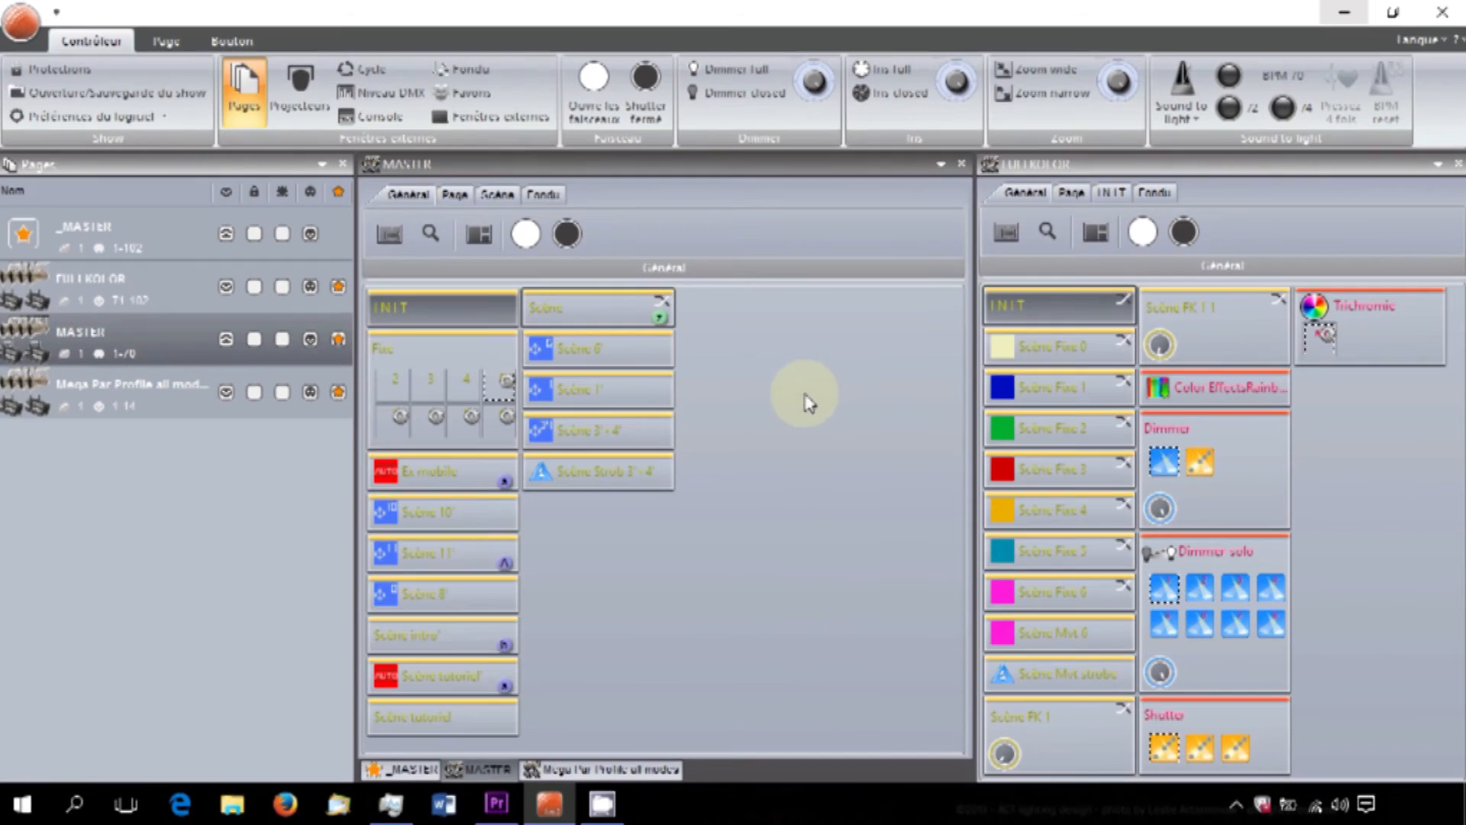
# Step: Widen the Pages window and open the Projecteurs window
pyautogui.moveTo(356, 578); pyautogui.dragTo(498, 563)
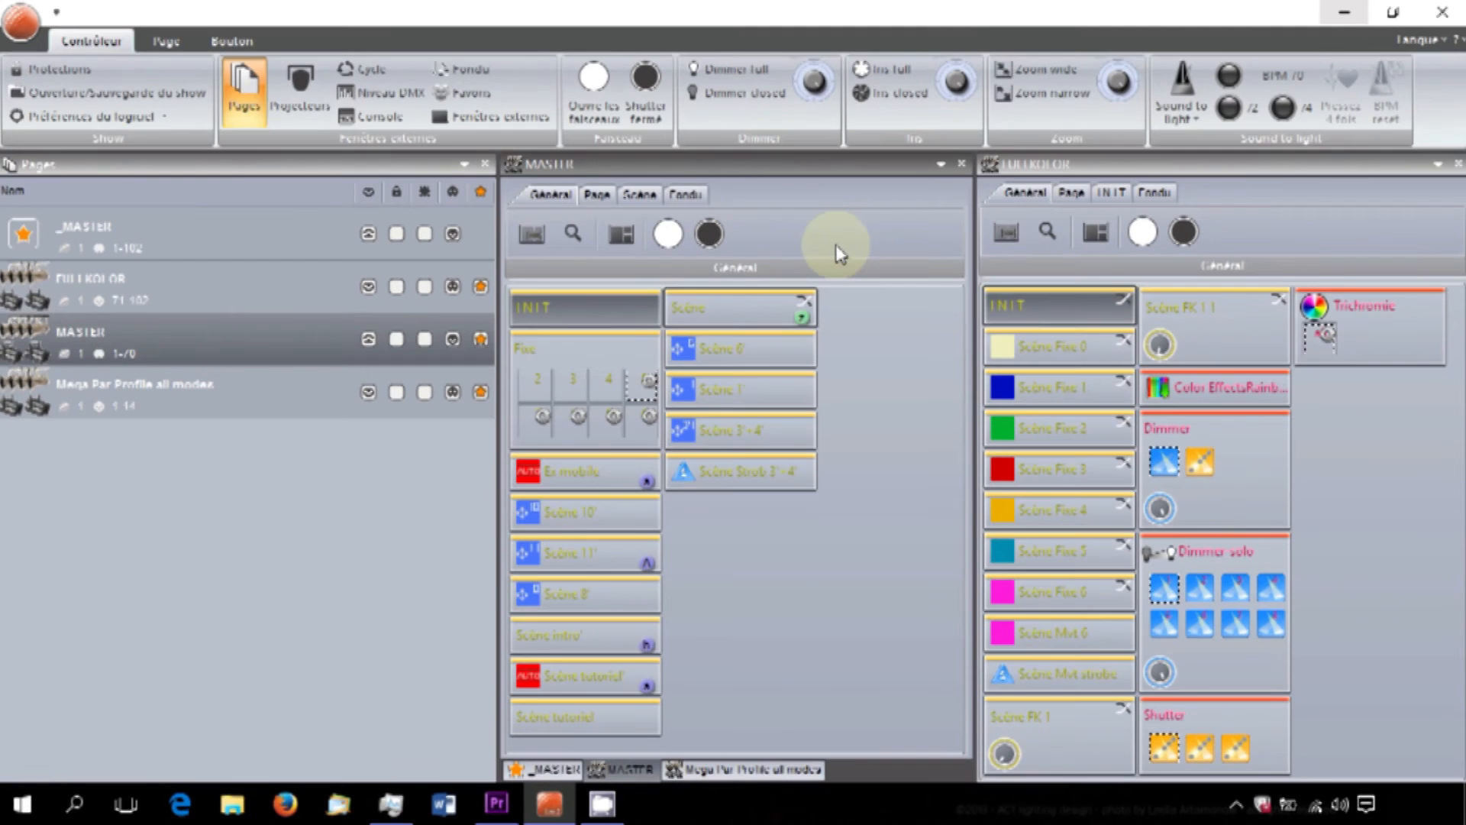
pyautogui.click(300, 88)
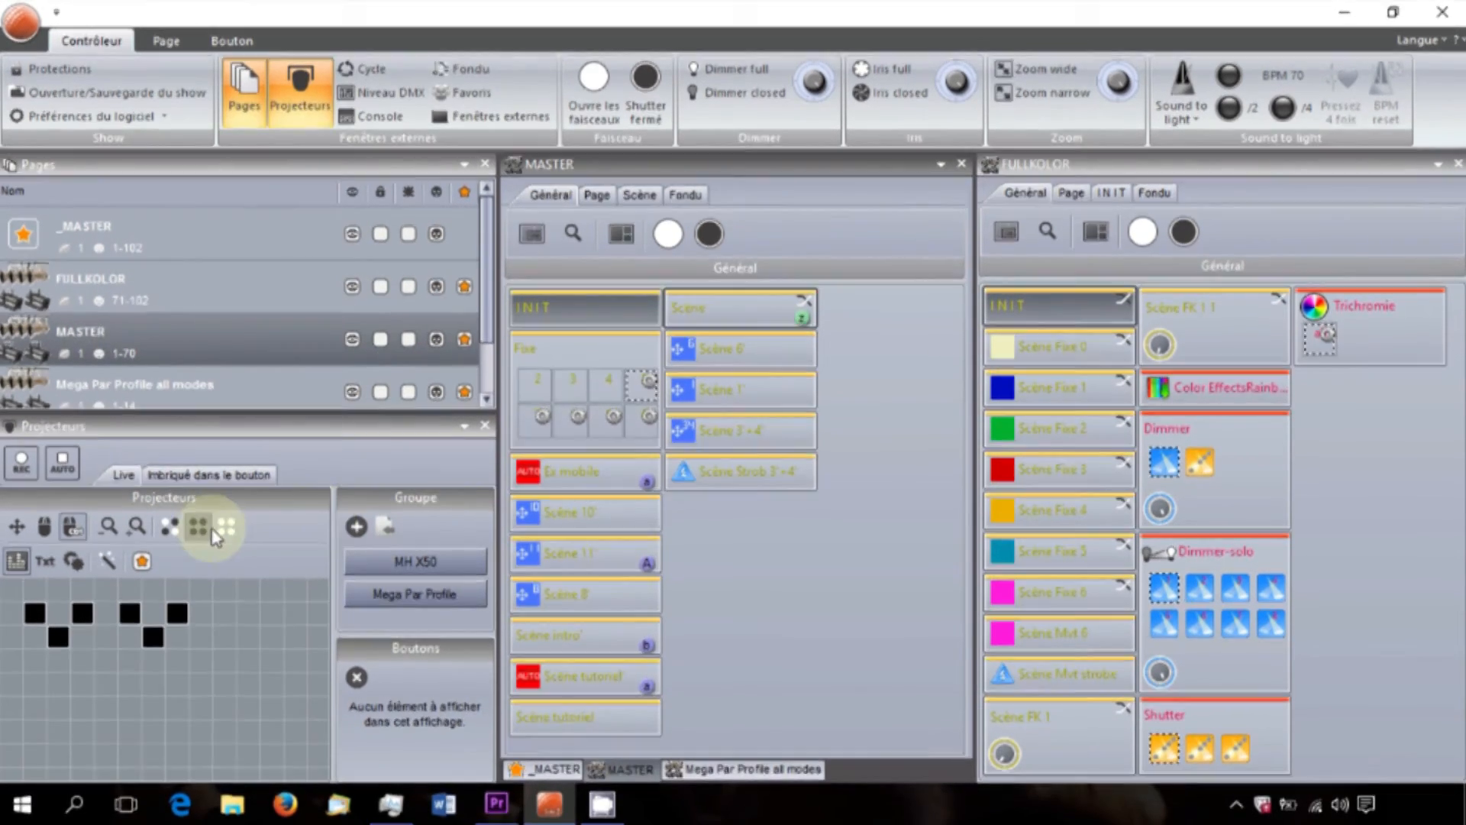
# Step: Select the _MASTER, FULLKOLOR, MASTER and Mega Par Profile all modes pages in turn to compare their fixtures in the Projecteurs window
pyautogui.click(140, 243)
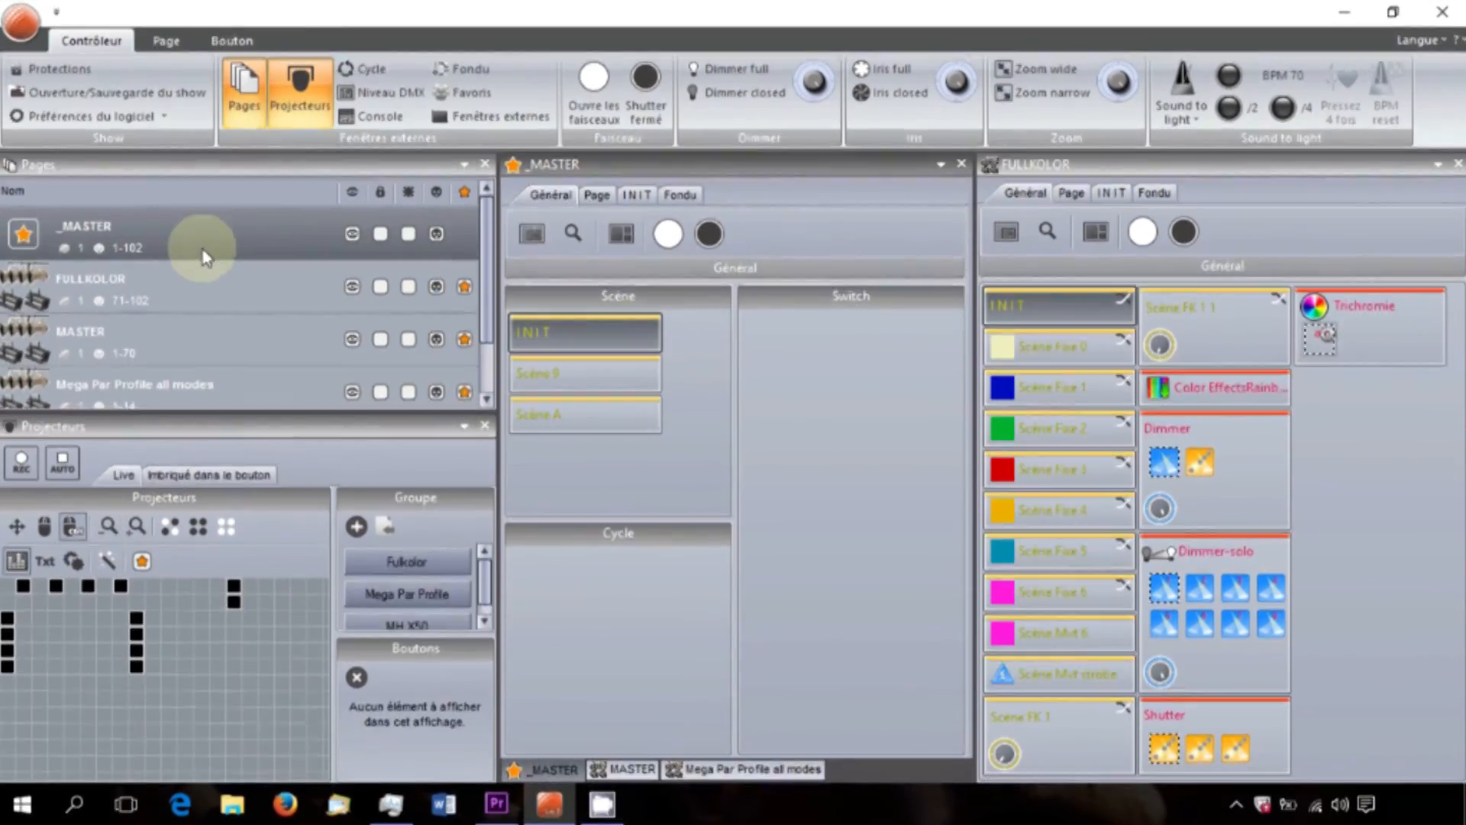
pyautogui.click(200, 292)
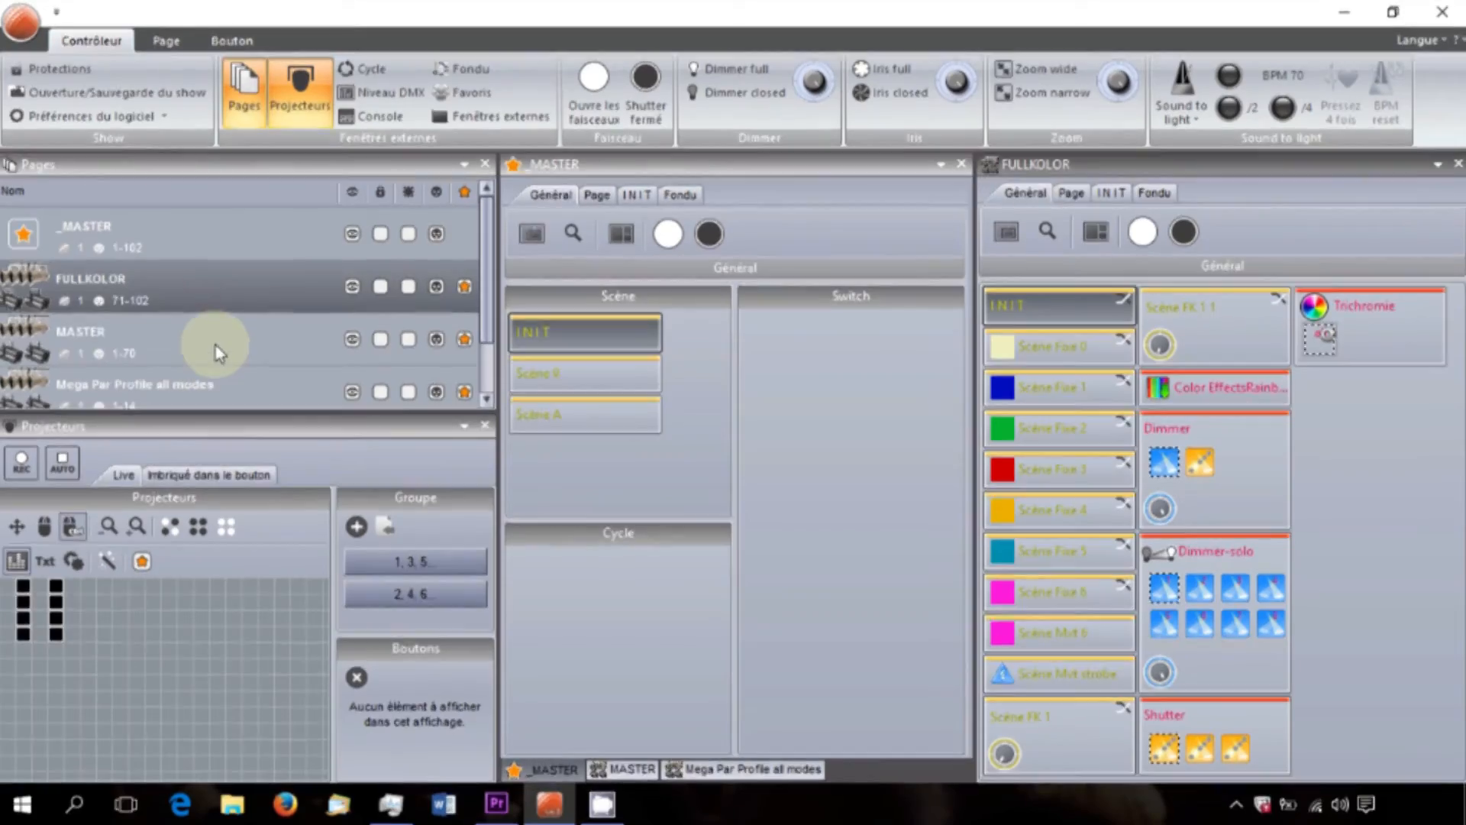
pyautogui.click(215, 341)
pyautogui.click(249, 391)
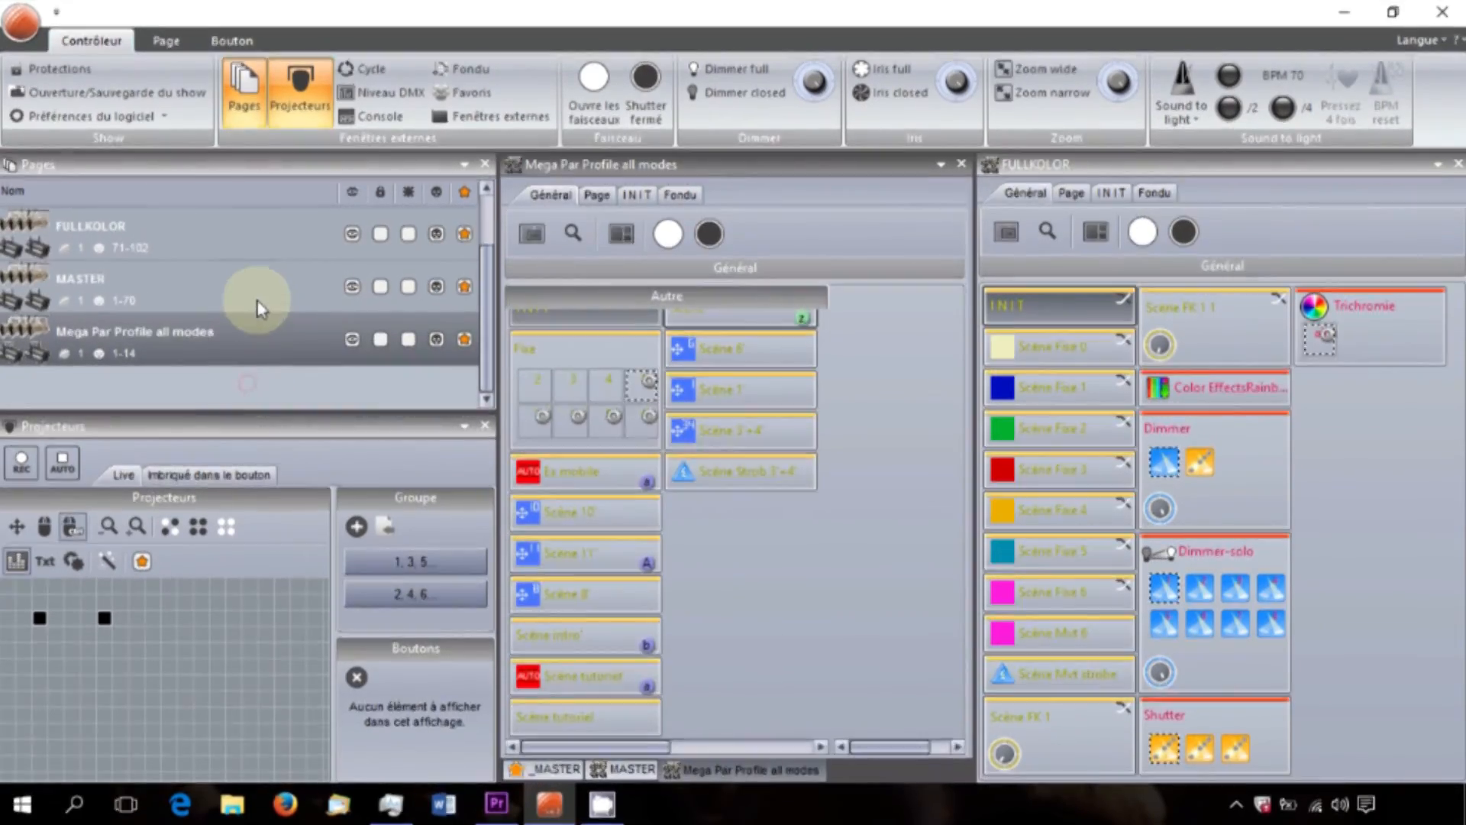
pyautogui.click(216, 336)
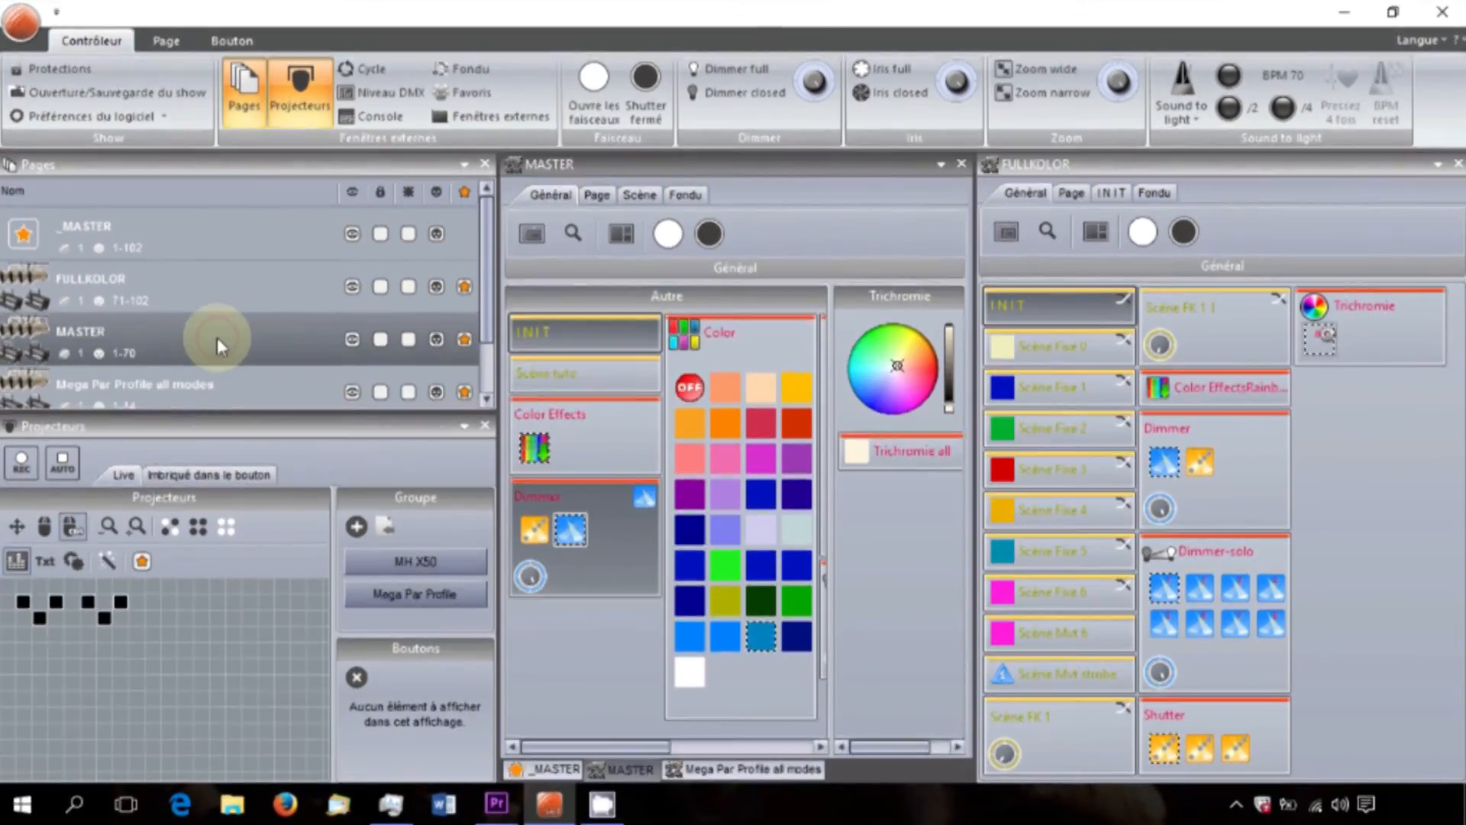
pyautogui.click(220, 227)
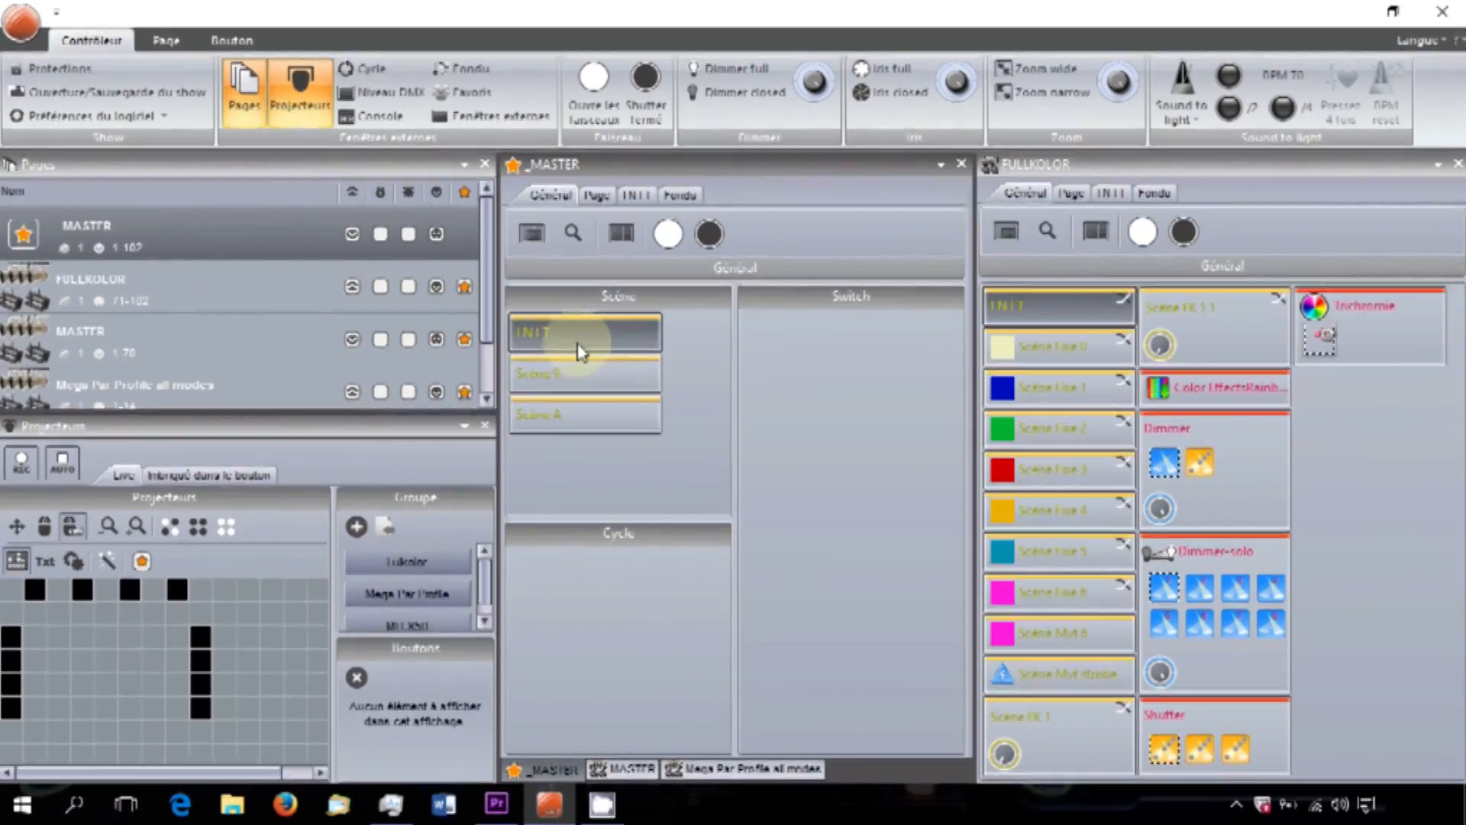
# Step: Select the MASTER page and play the scenes of its compressed Fixe group one by one, ending on Fixe 6, to examine their fixture colours
pyautogui.click(184, 353)
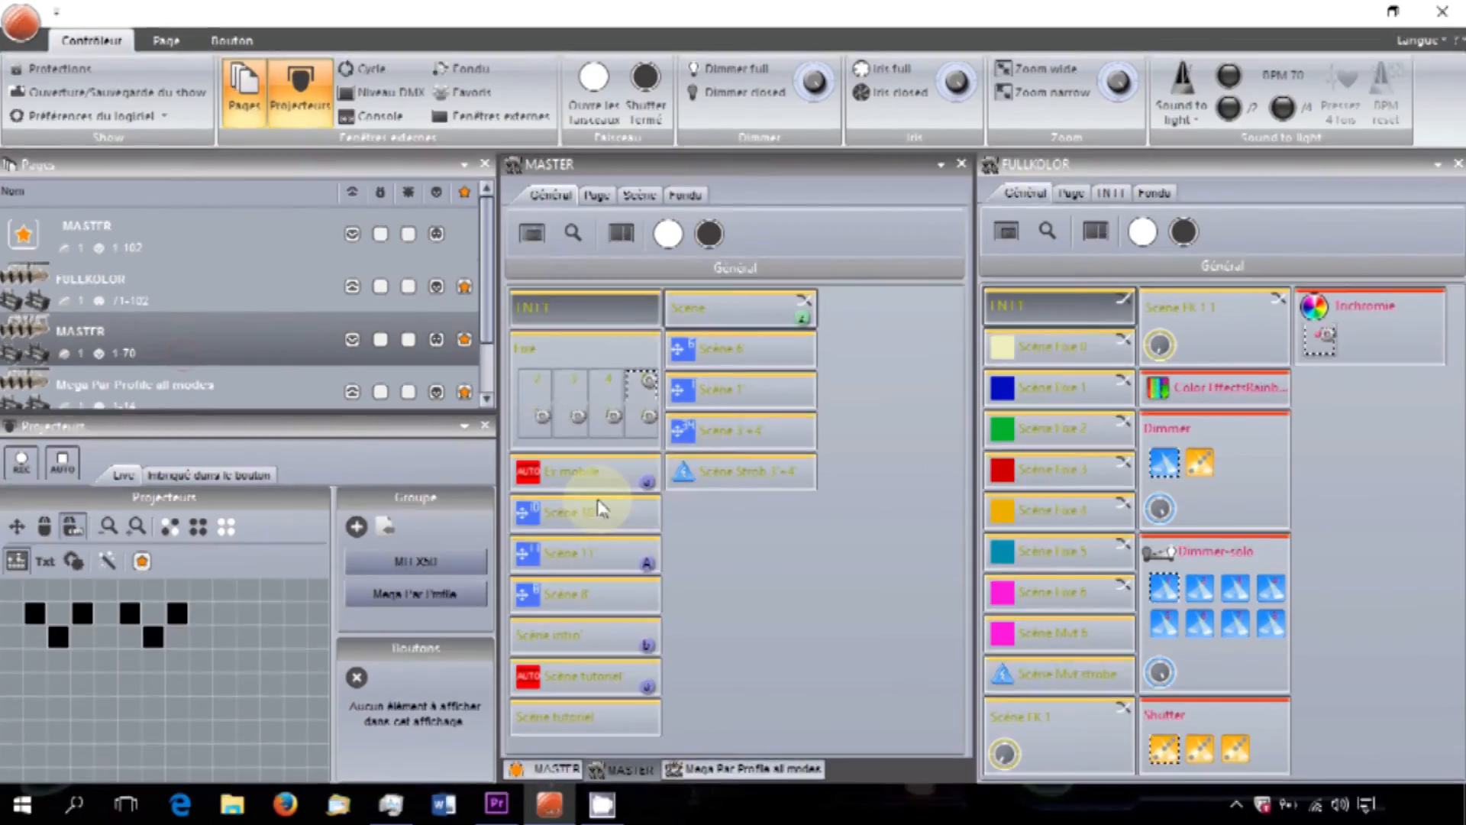
pyautogui.click(534, 383)
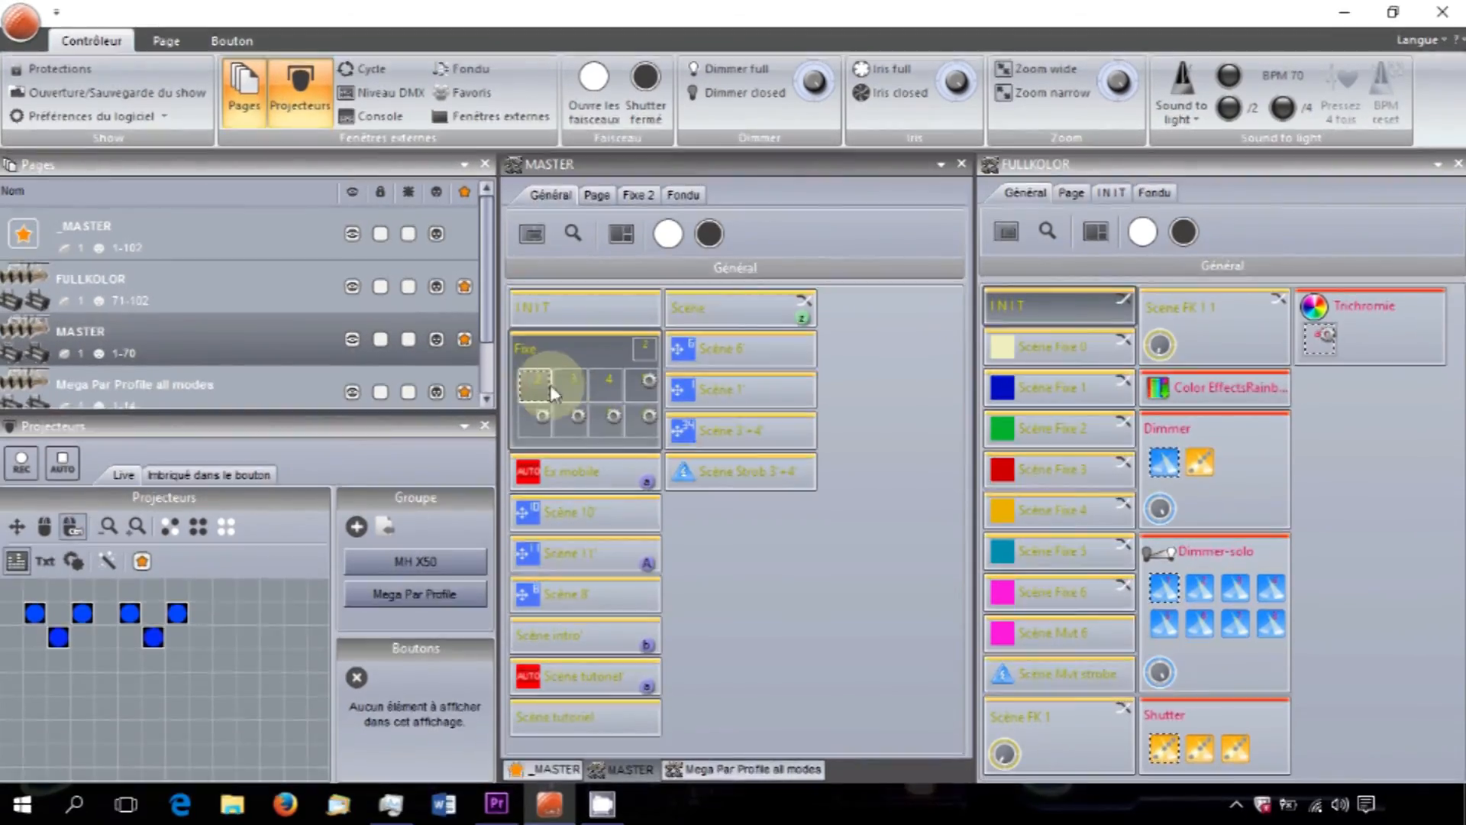
pyautogui.click(616, 390)
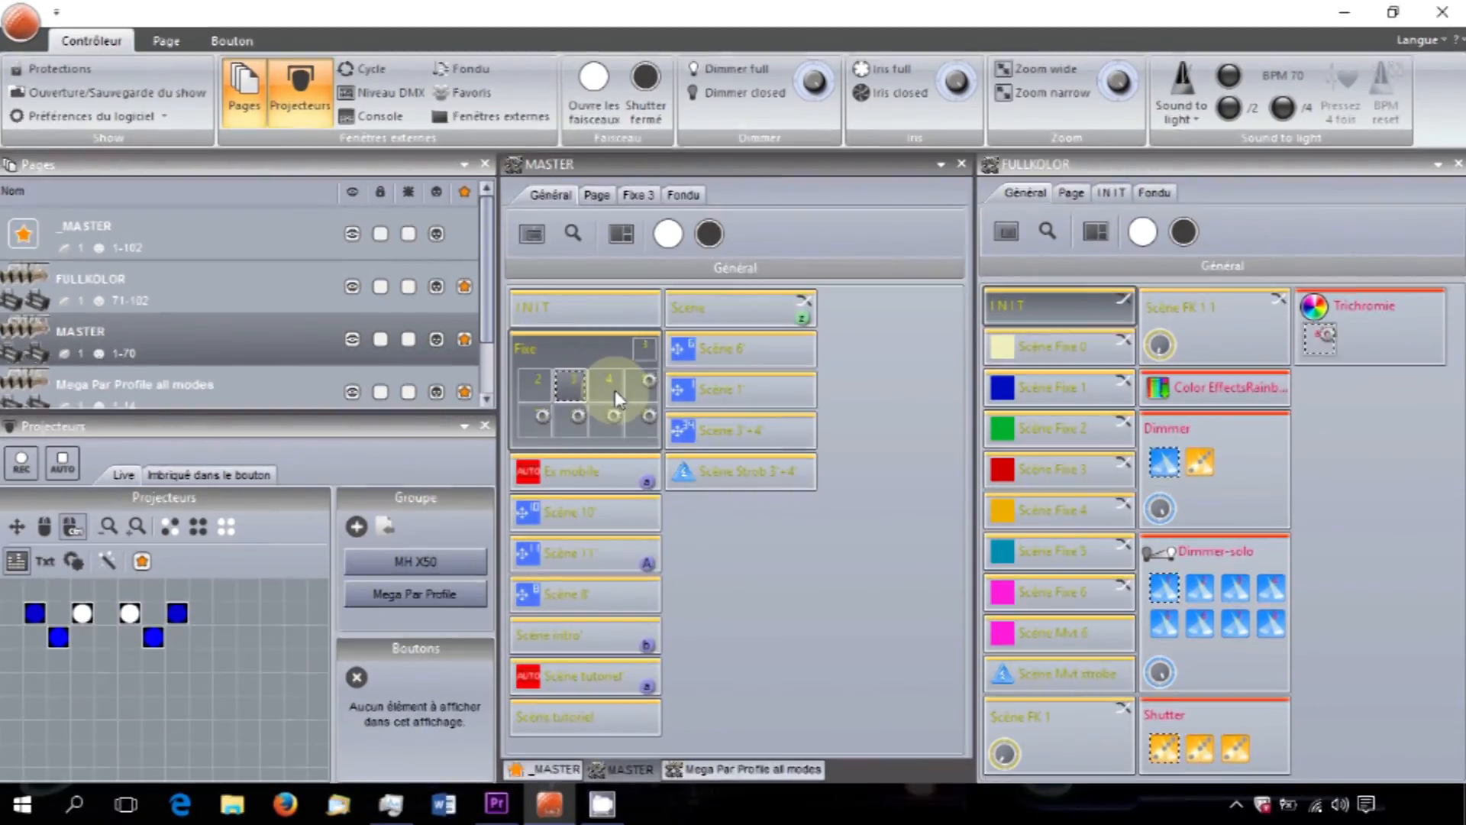
pyautogui.click(644, 384)
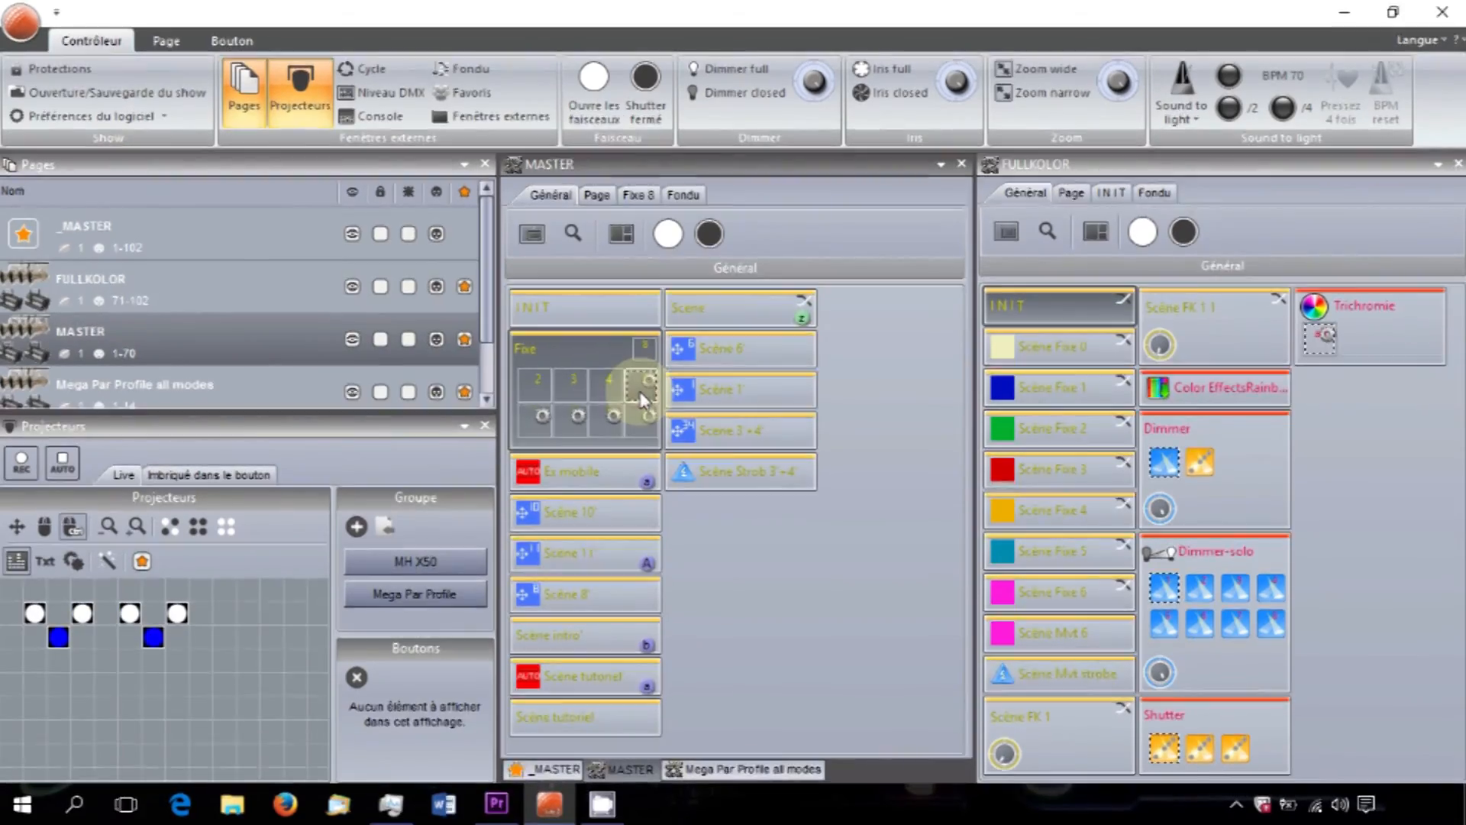
pyautogui.click(536, 422)
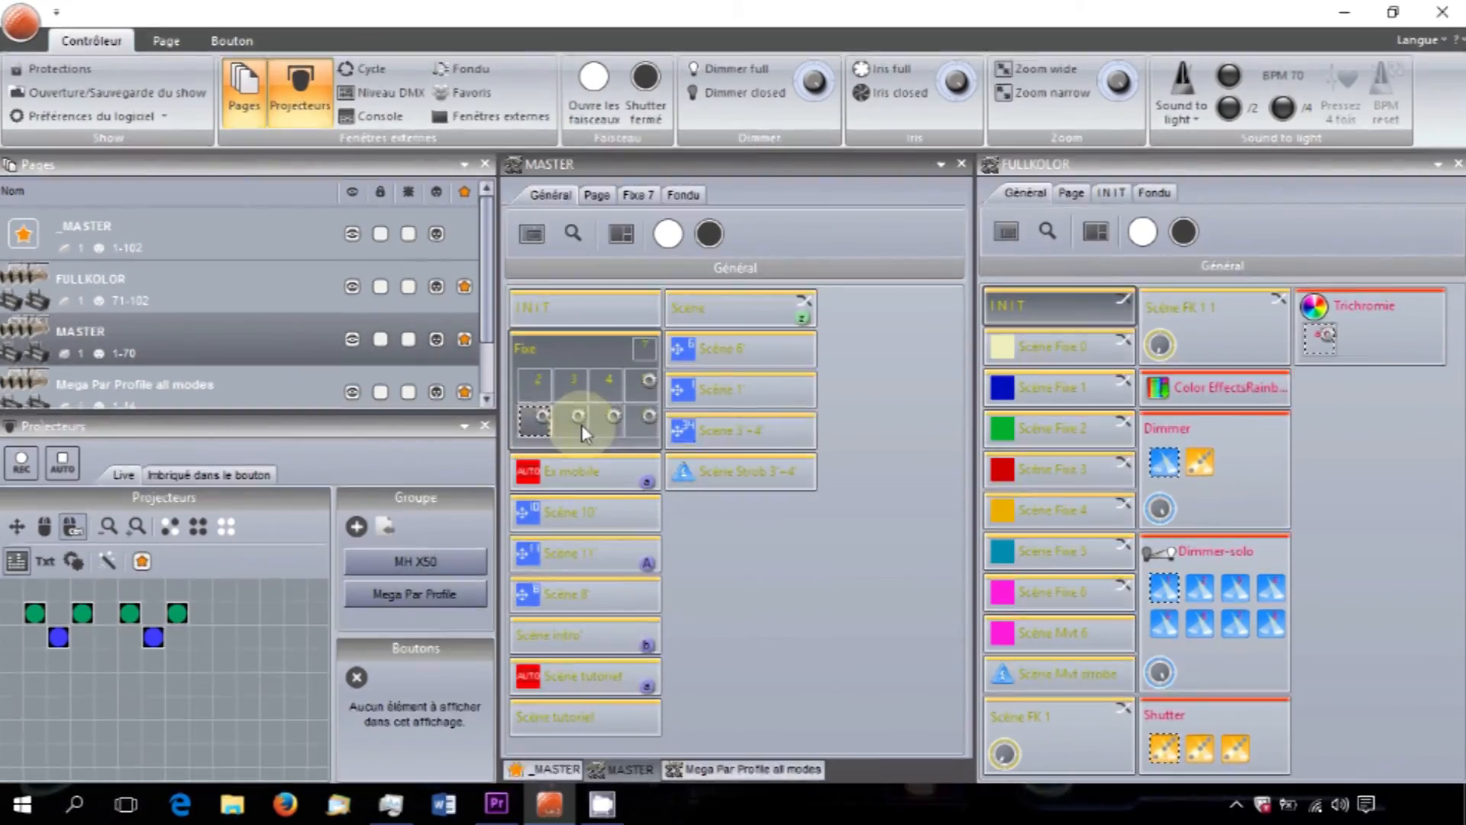
pyautogui.click(581, 425)
pyautogui.click(613, 419)
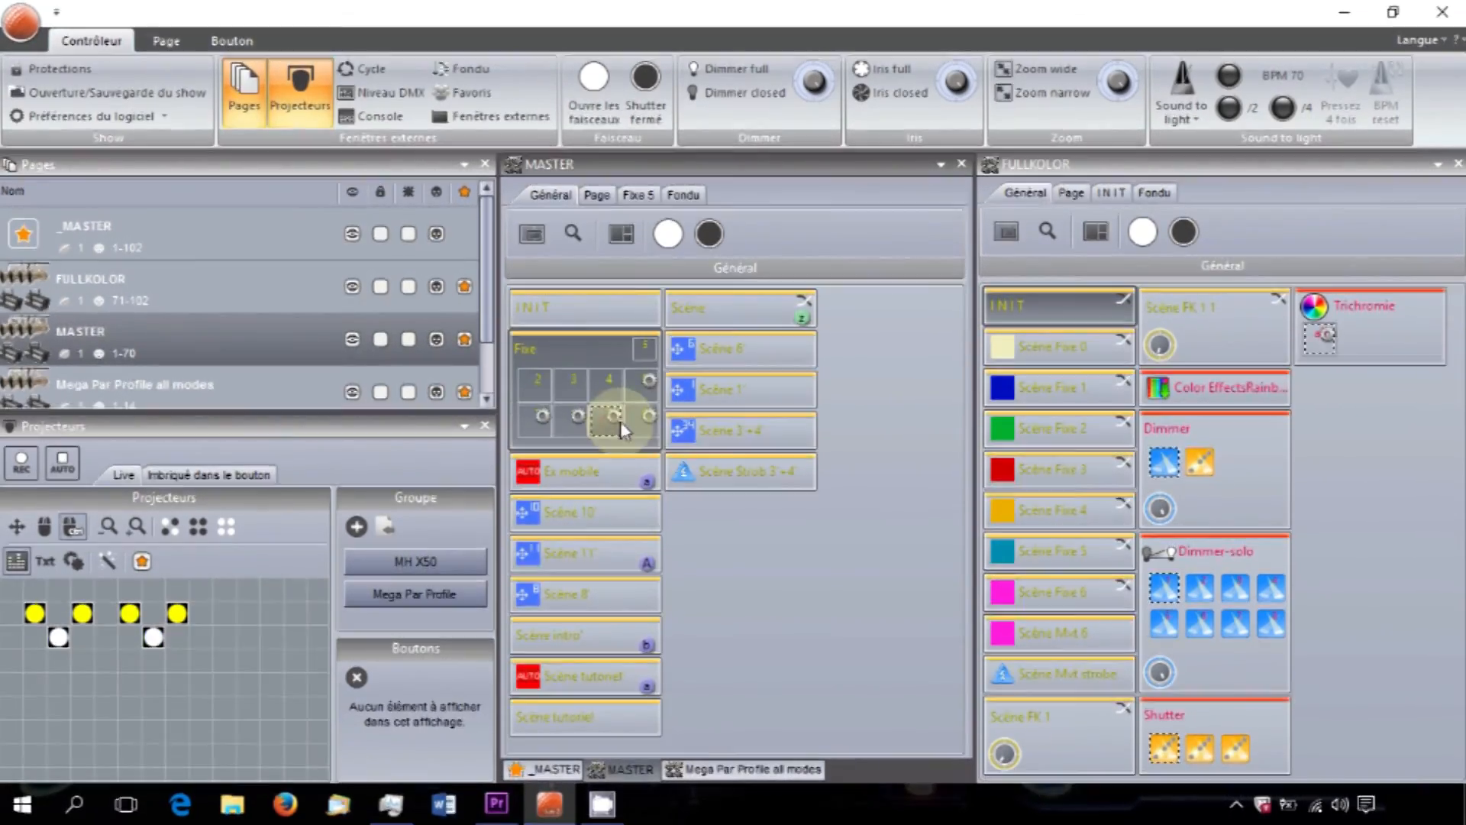
pyautogui.click(640, 420)
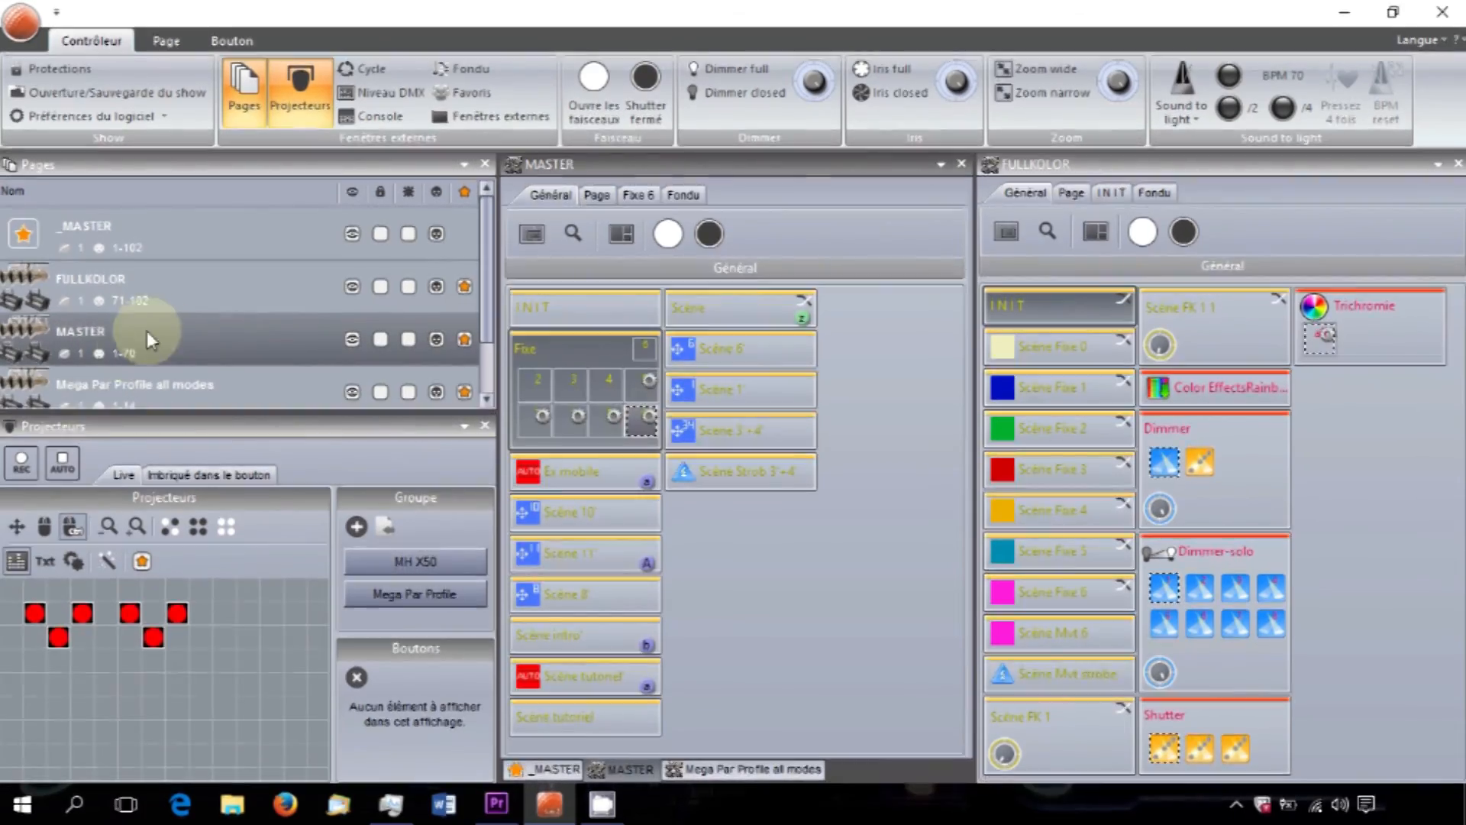
# Step: Play Scène Fixe 0 on the FULLKOLOR page and examine the fixtures of the MASTER and Mega Par Profile all modes pages
pyautogui.click(170, 304)
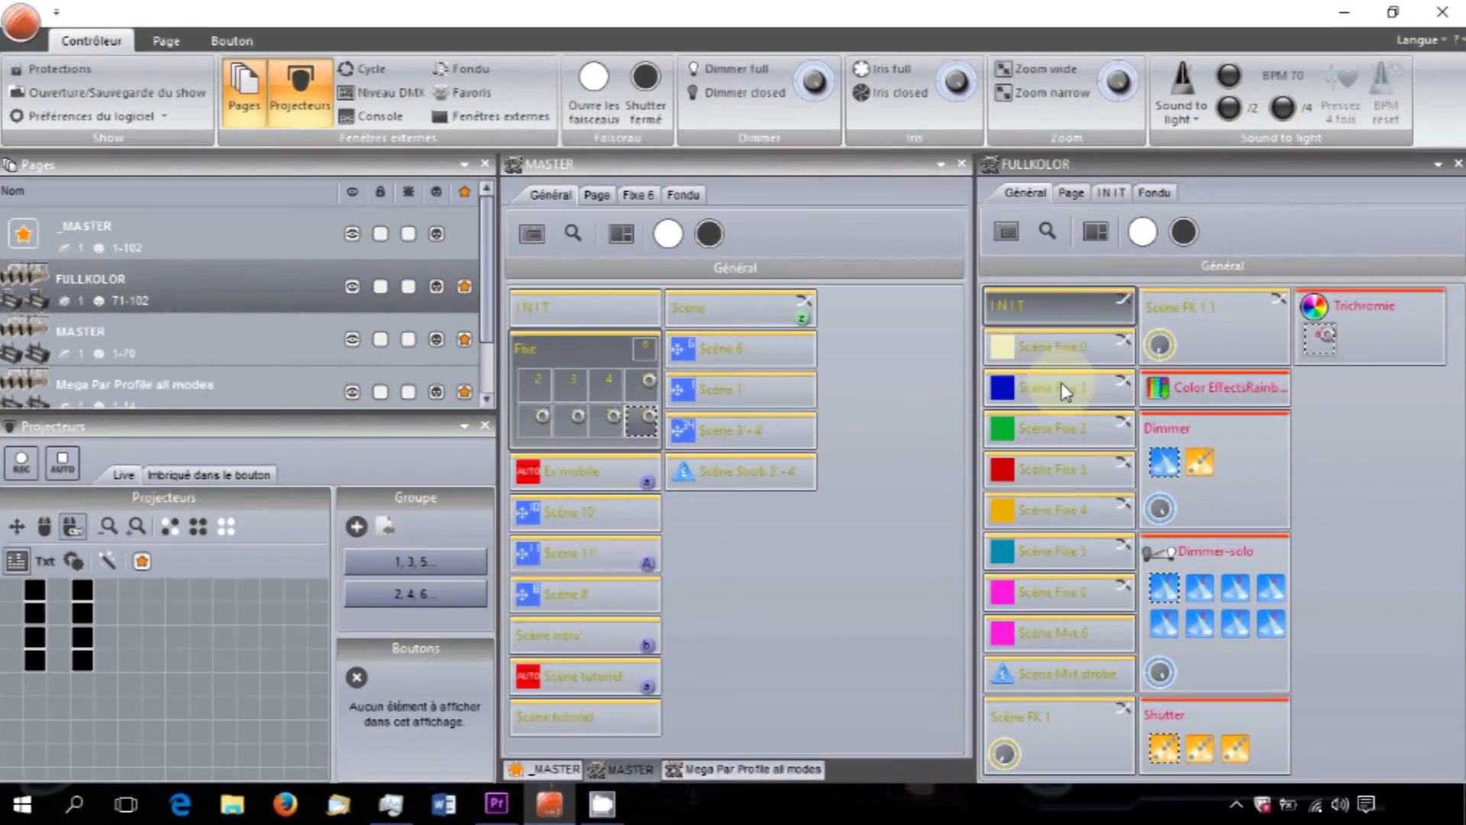
pyautogui.click(1057, 365)
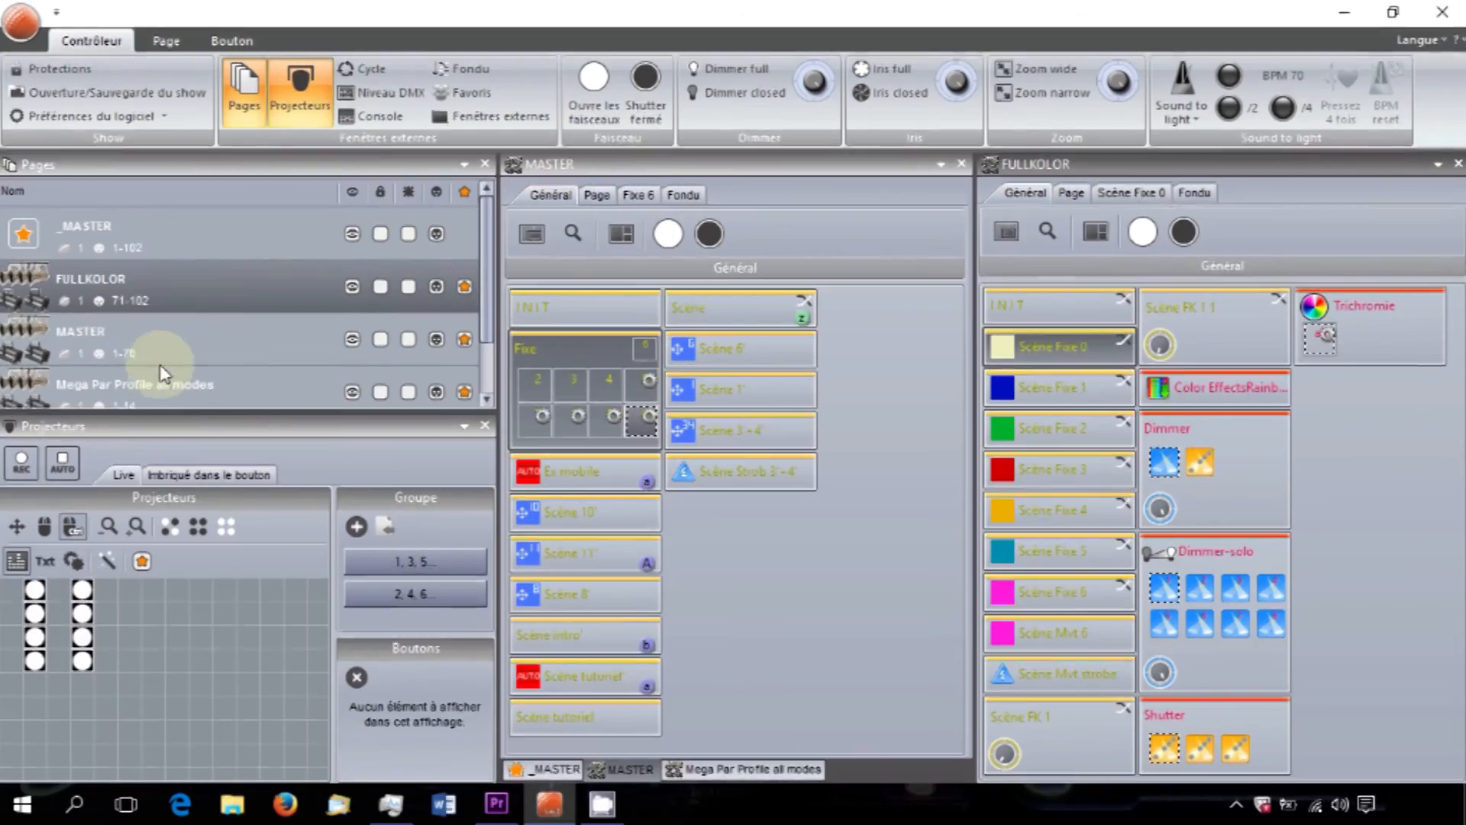
pyautogui.click(170, 345)
pyautogui.click(190, 385)
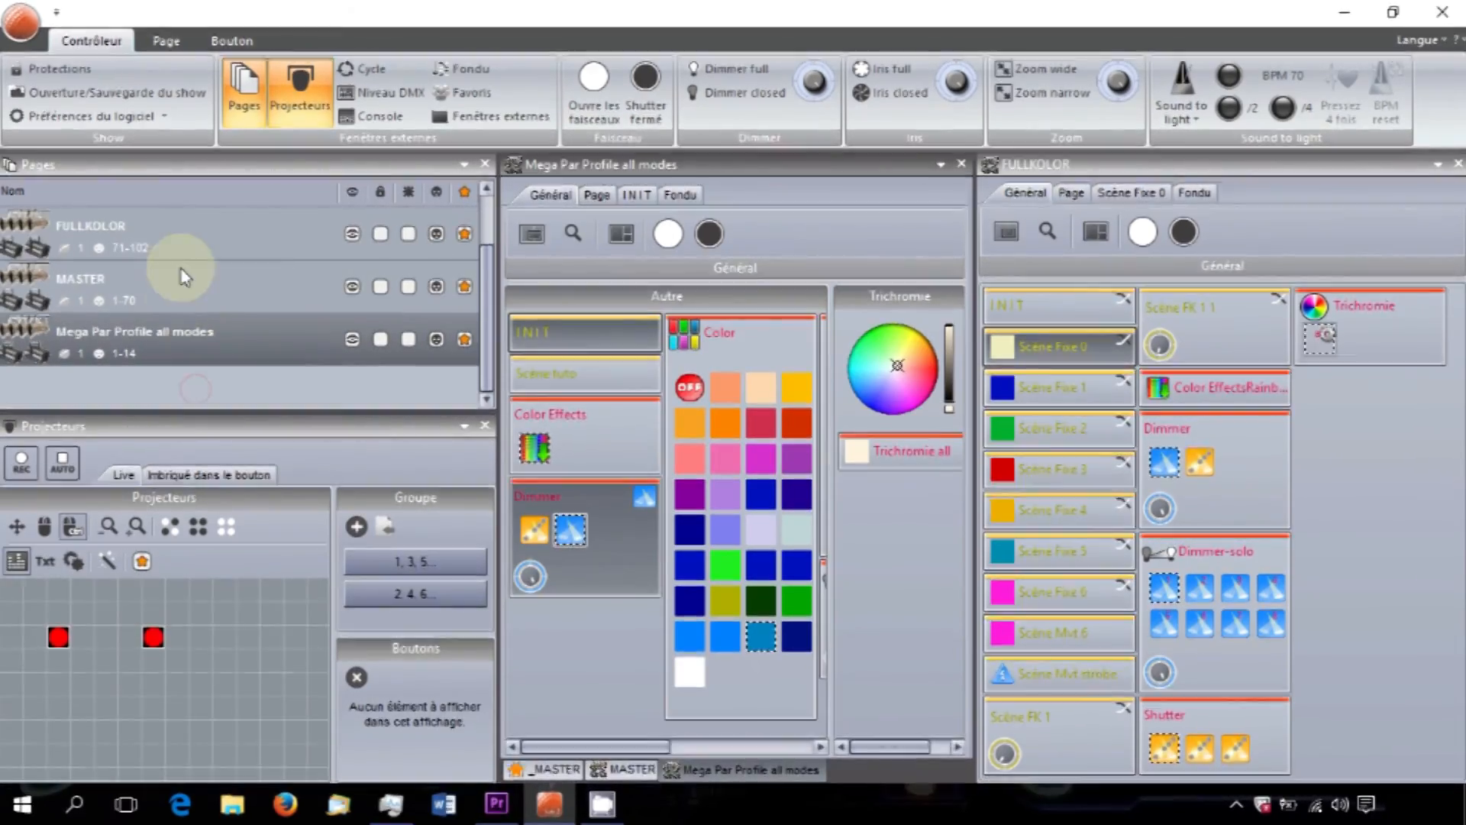
# Step: Return to the FULLKOLOR page and play Scène Fixe 1 through 6 and Scène Mvt 6 to examine their live fixture colours
pyautogui.click(190, 247)
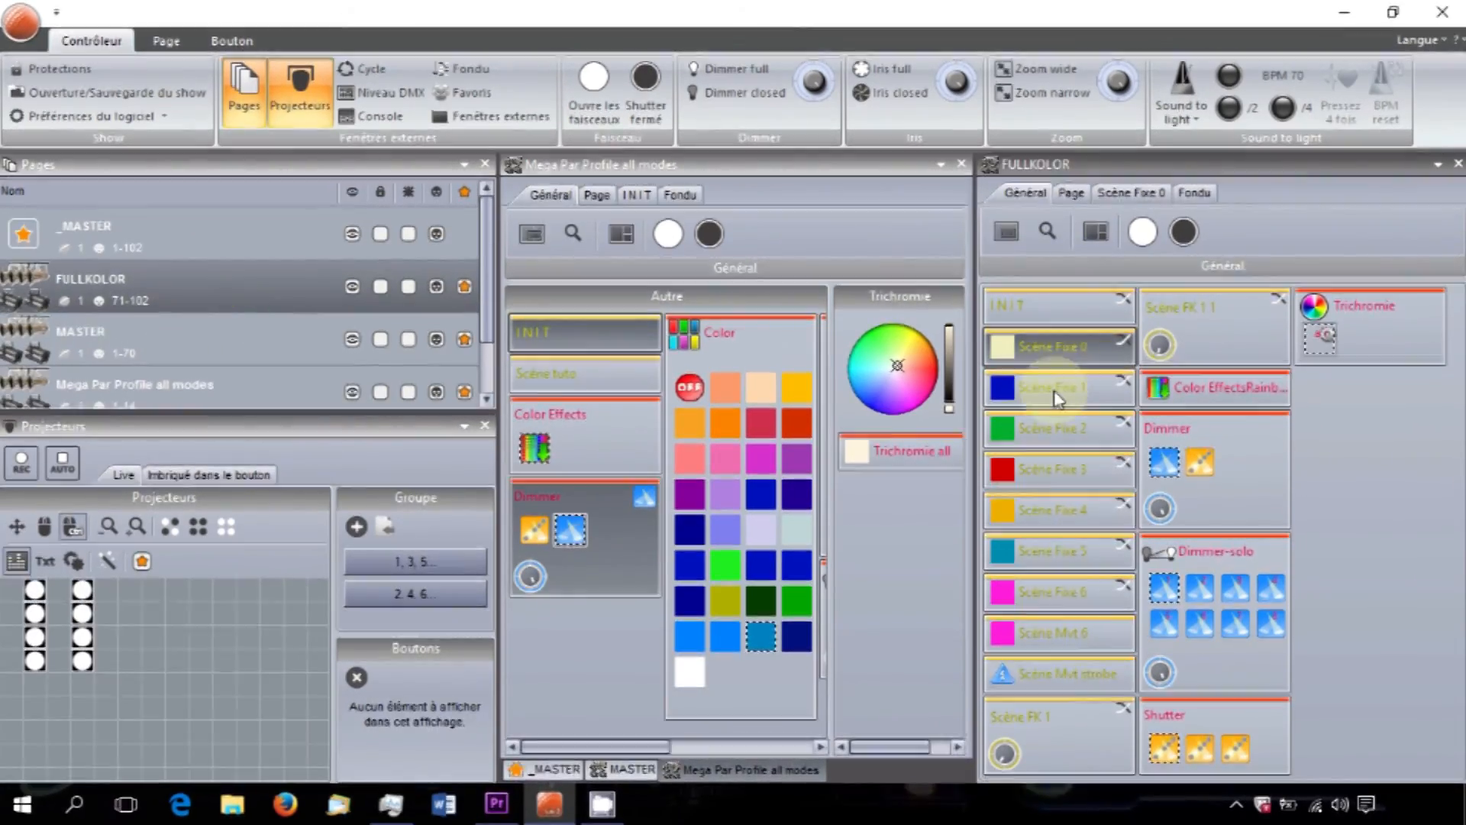
pyautogui.click(1055, 392)
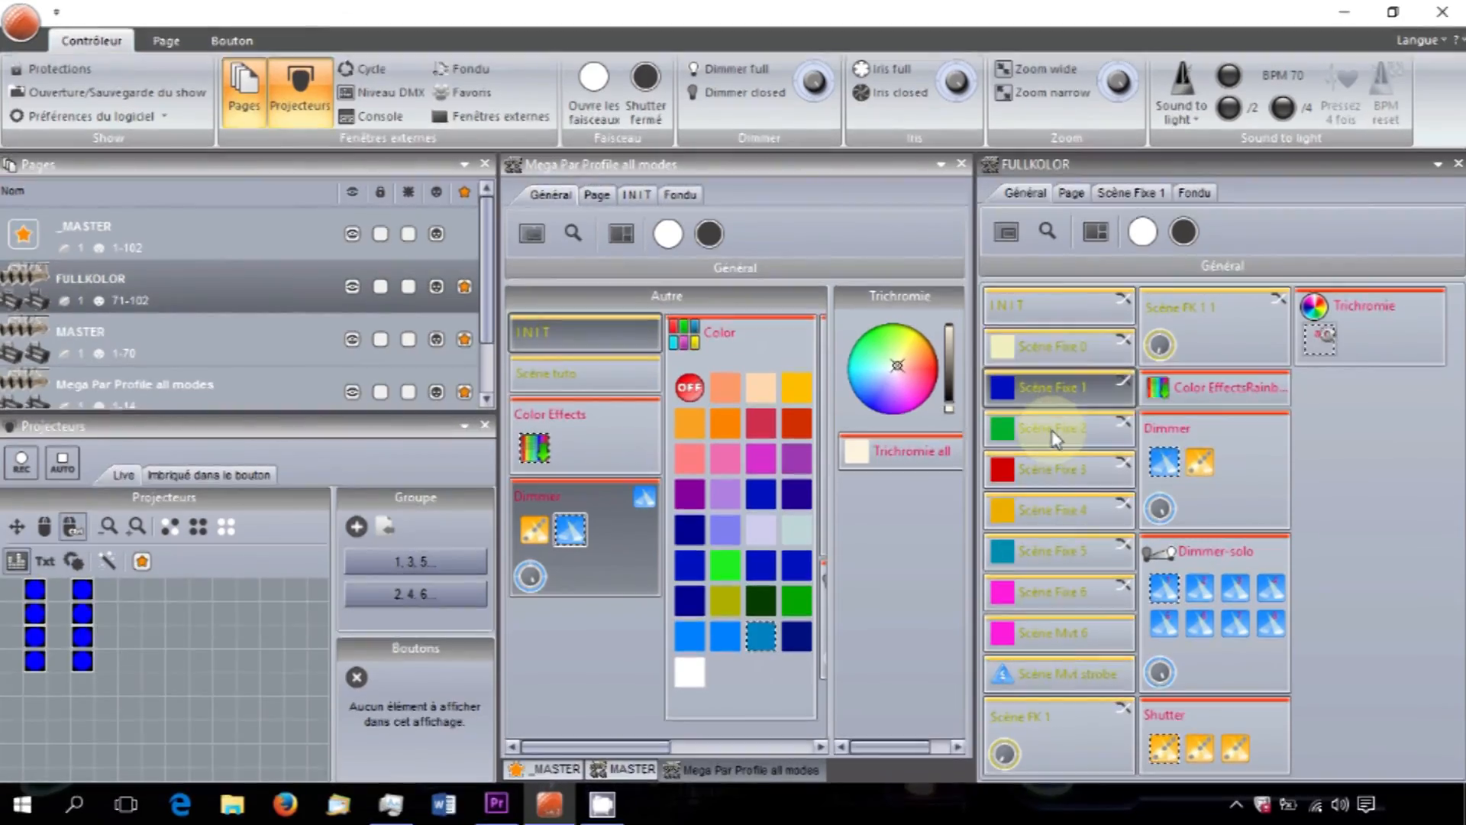
pyautogui.click(1054, 432)
pyautogui.click(1063, 466)
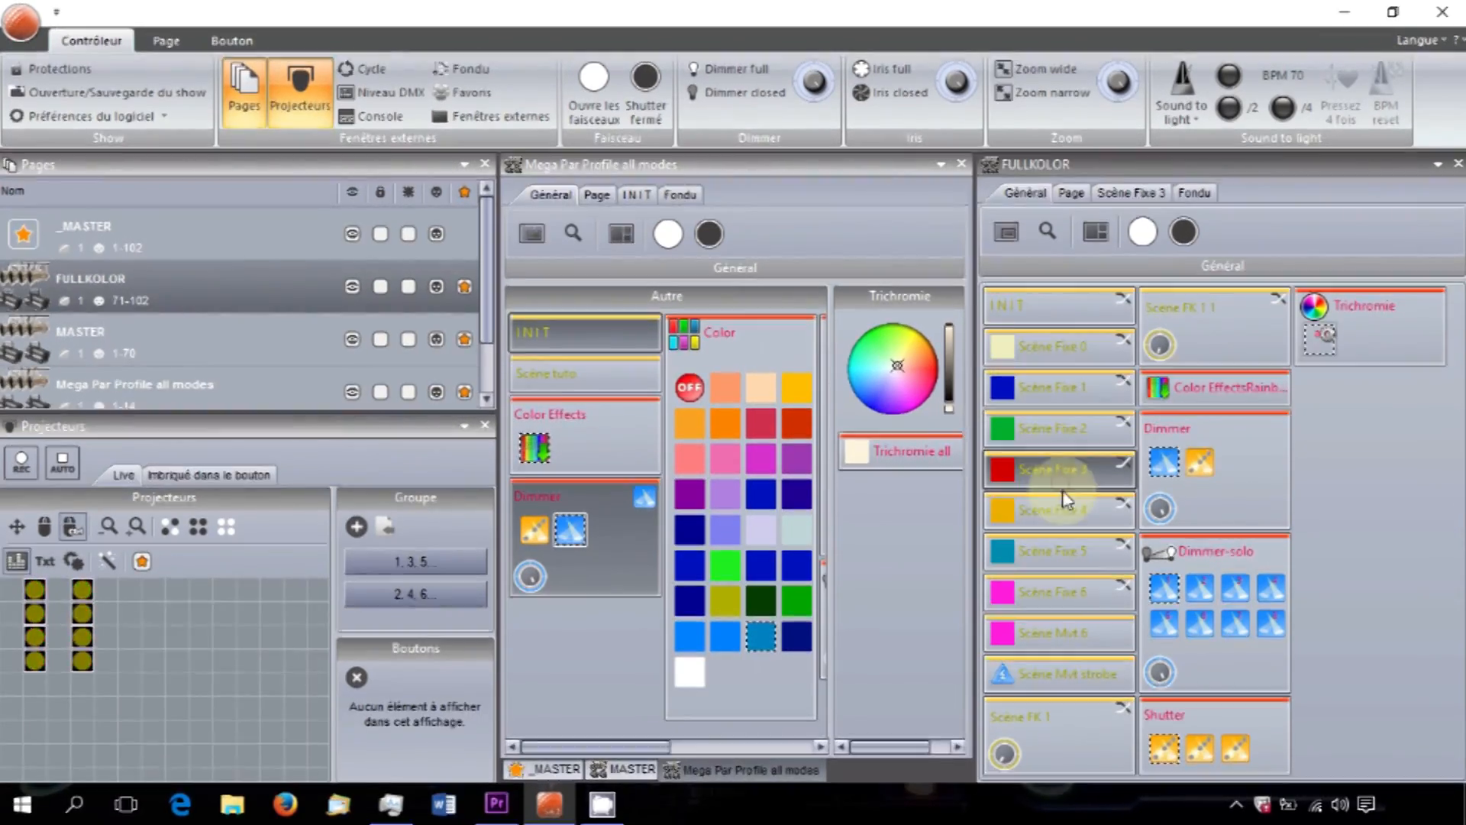
pyautogui.click(1066, 512)
pyautogui.click(1065, 550)
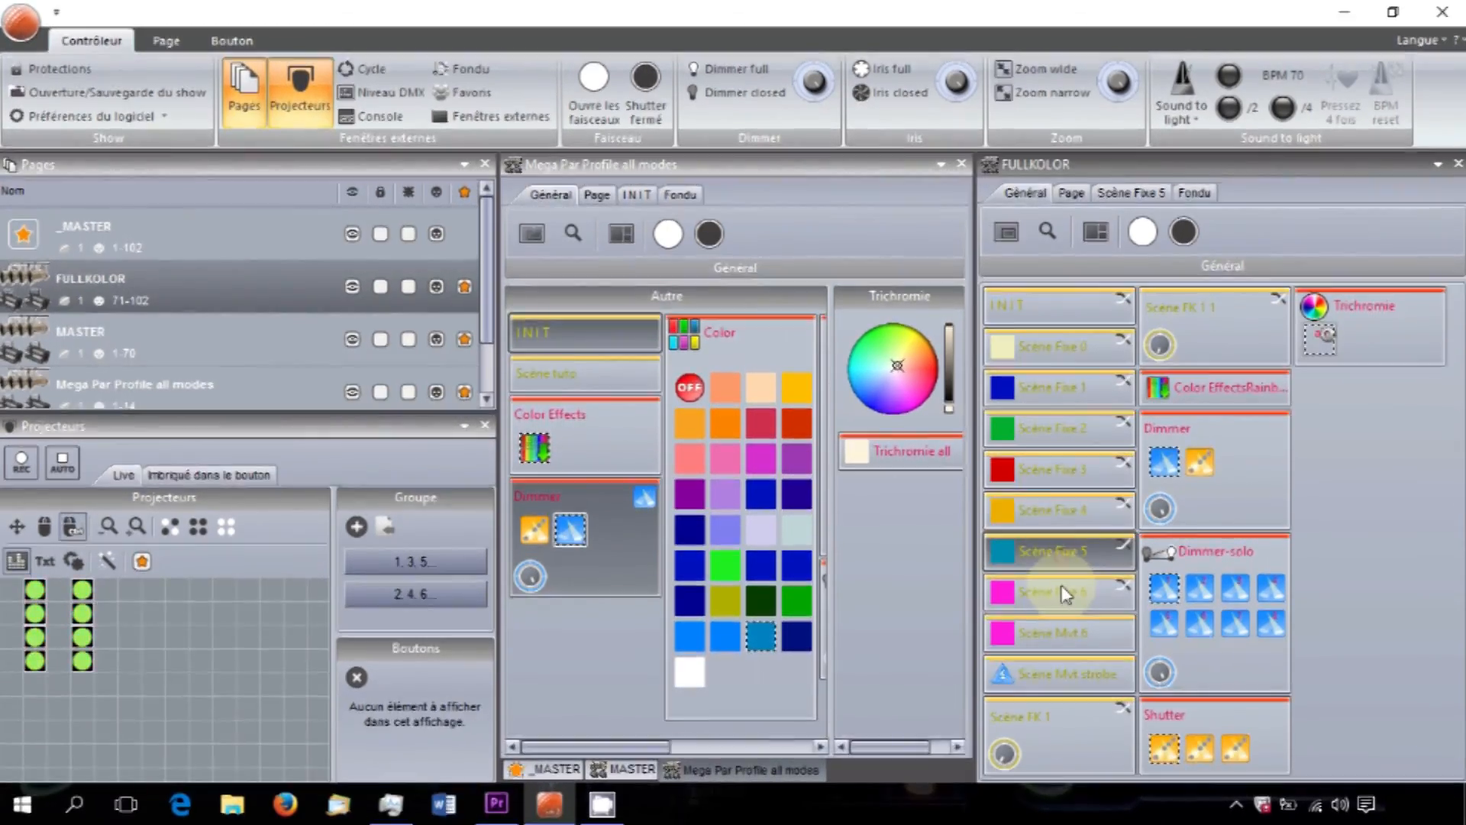
pyautogui.click(1067, 596)
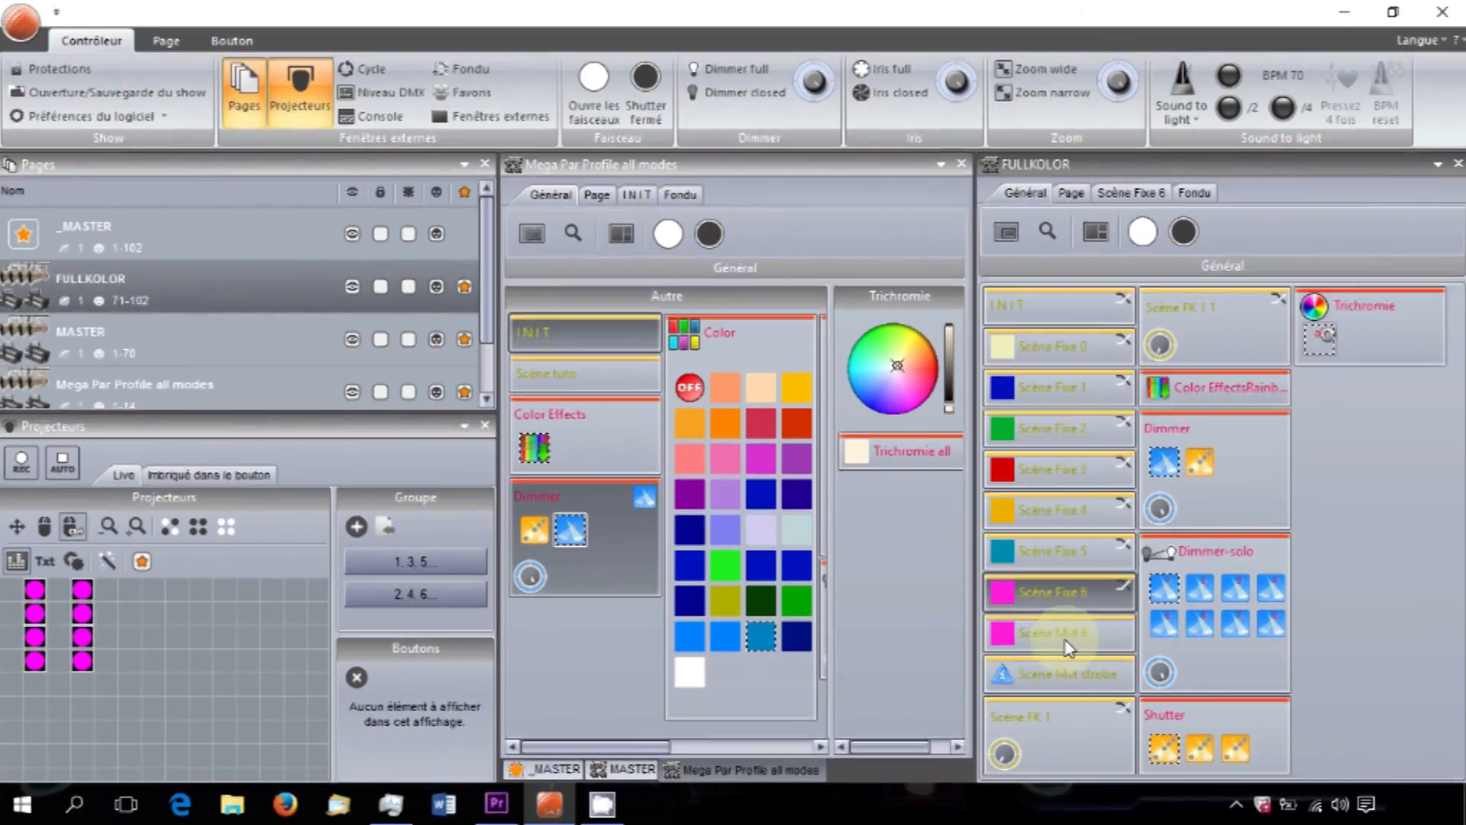
pyautogui.click(1068, 638)
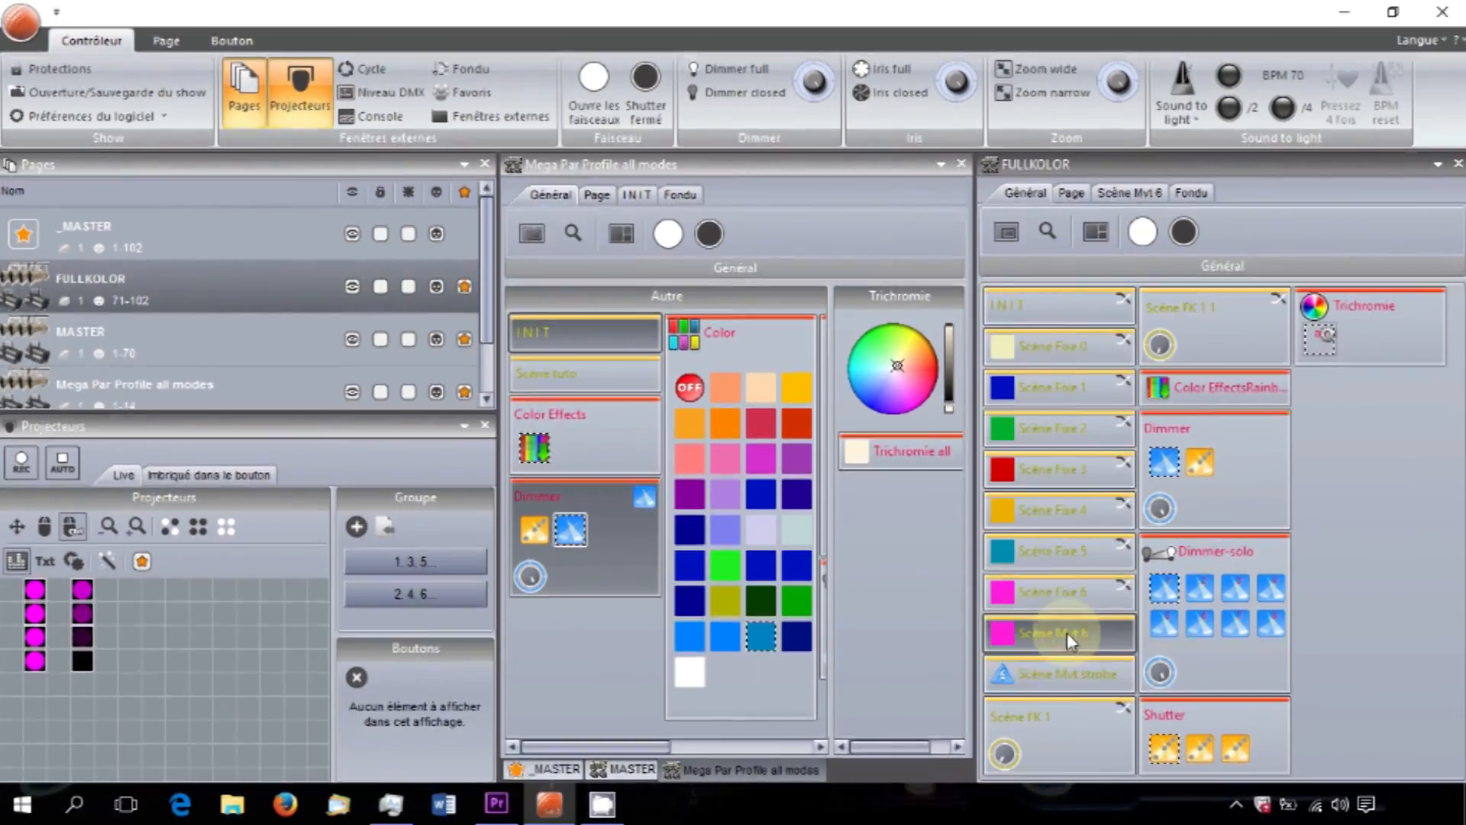